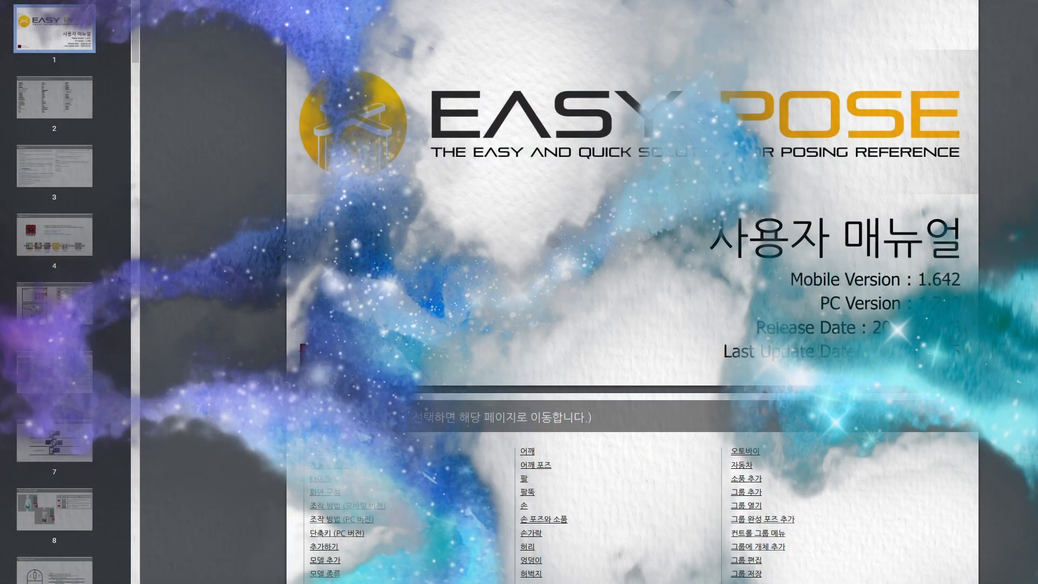
Skim the Easy Pose user manual from the table of contents to the body-part control pages
scroll(632, 292, "down", 5)
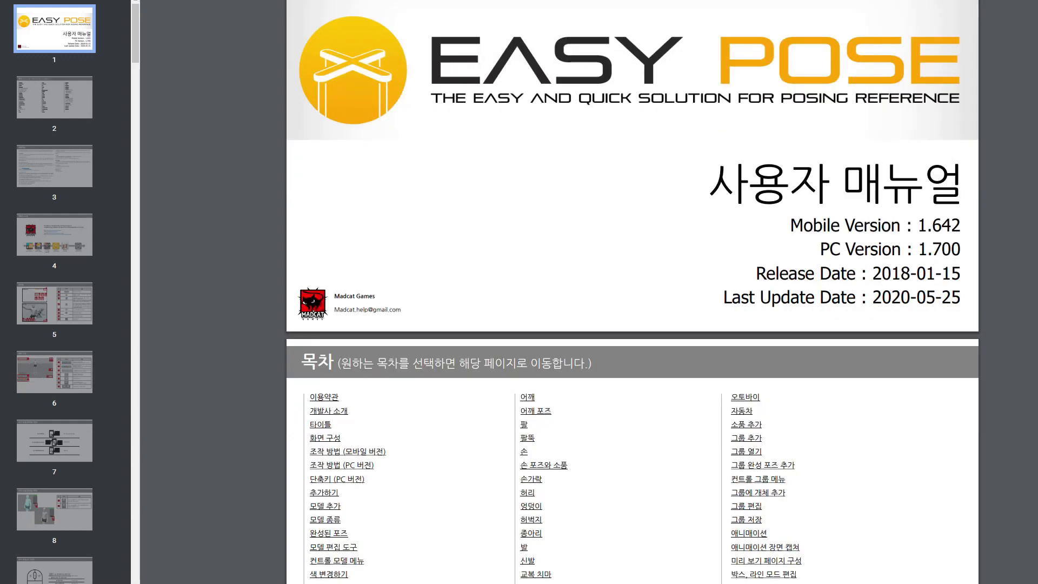
scroll(633, 292, "down", 20)
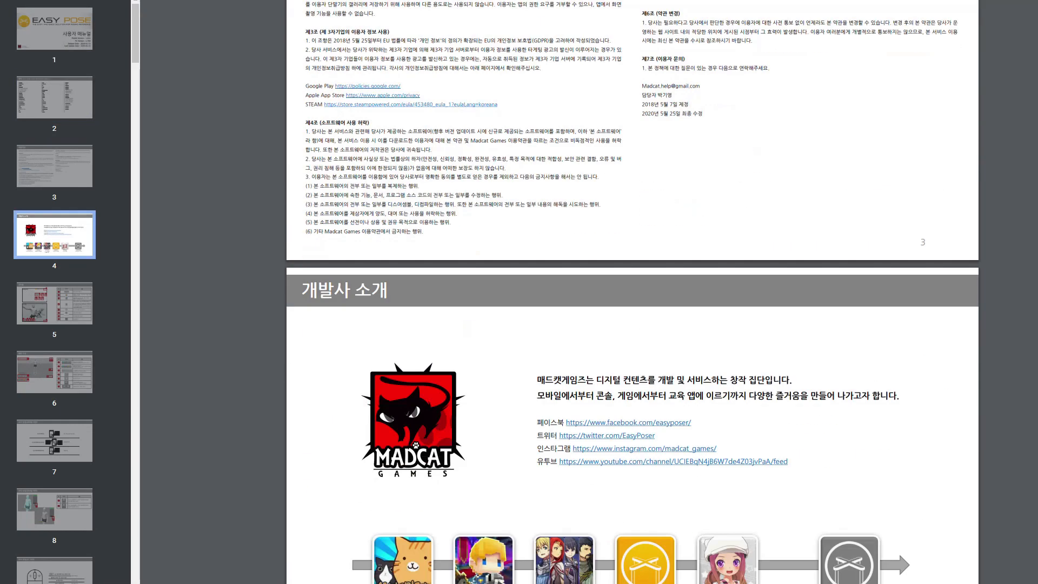
scroll(632, 292, "down", 20)
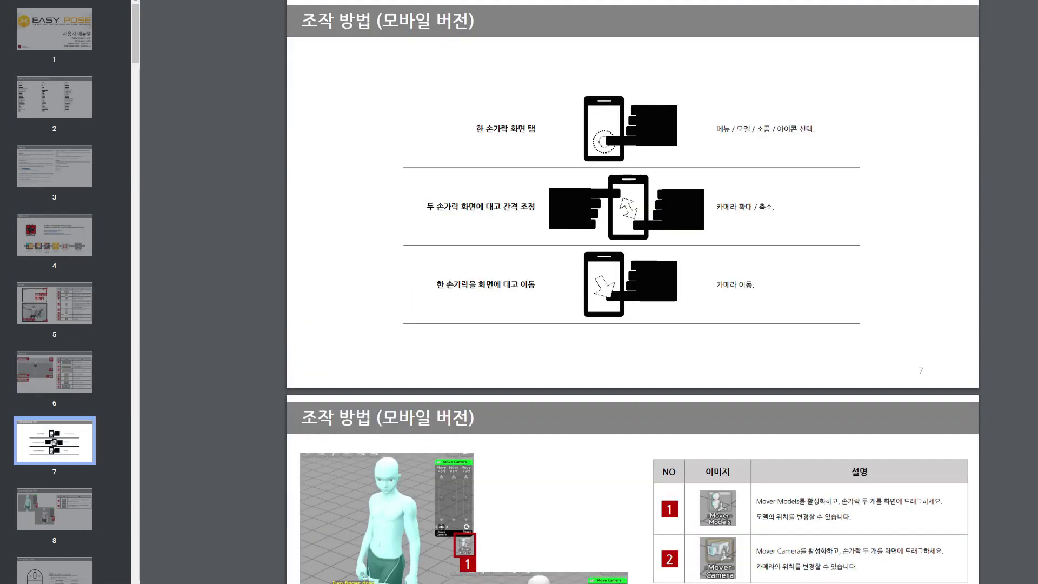
scroll(633, 292, "down", 20)
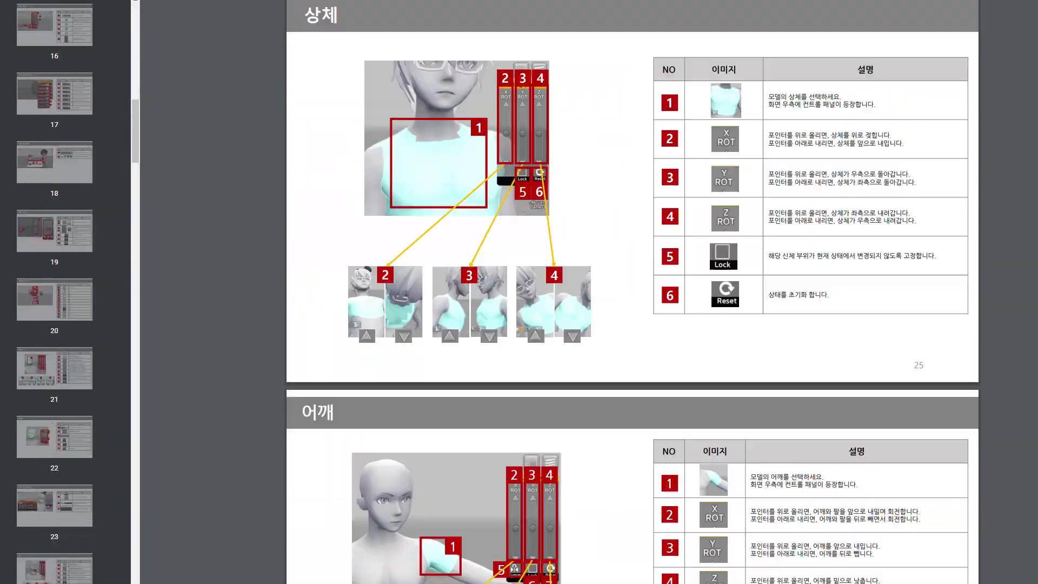
scroll(632, 292, "down", 20)
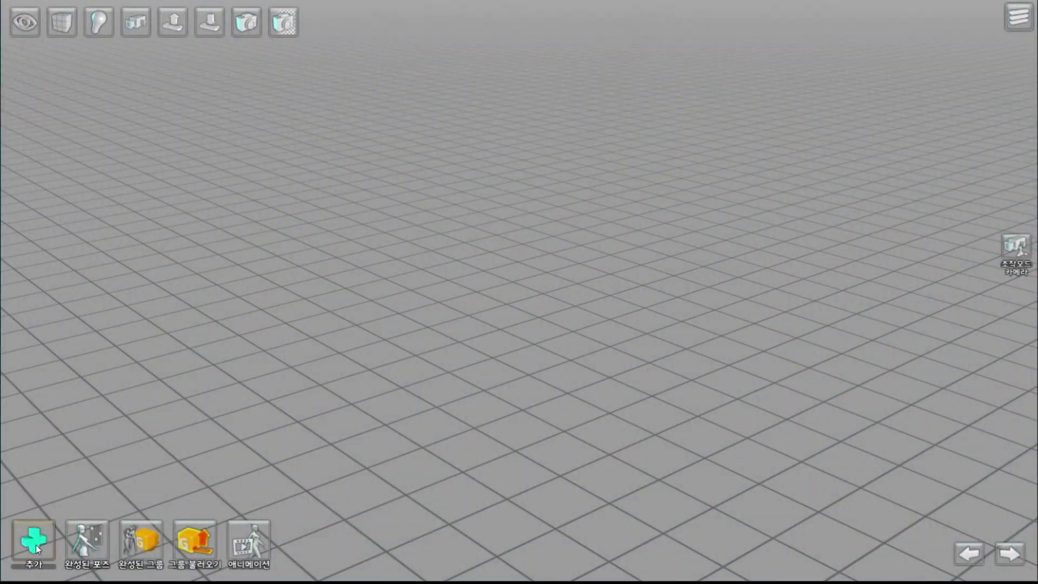
Look through the addable model categories: people, clothing, special models, animals, vehicles and Rival
left_click(36, 546)
left_click(34, 345)
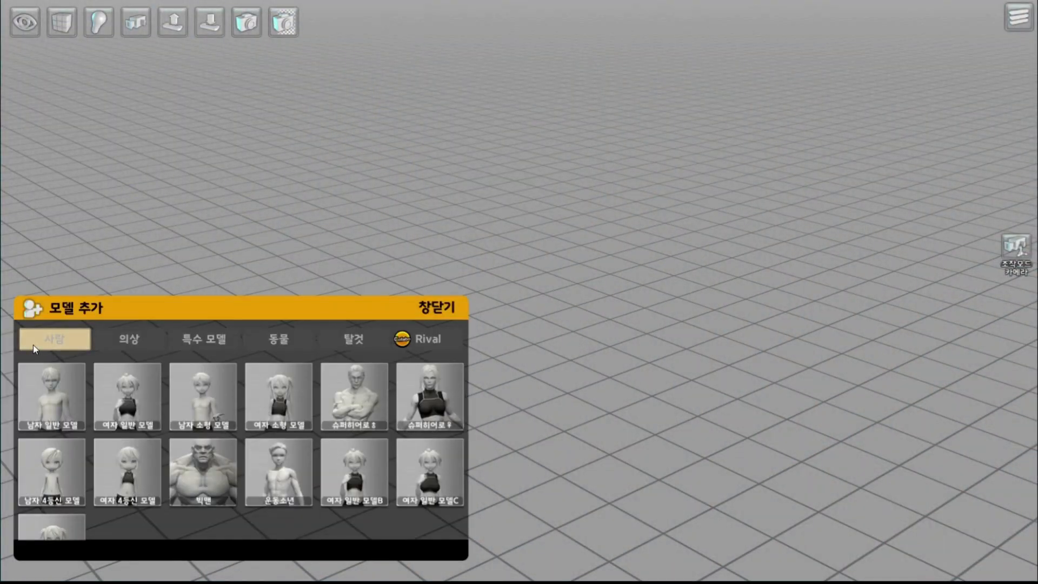
left_click(130, 344)
left_click(207, 343)
left_click(281, 341)
left_click(357, 341)
left_click(441, 341)
left_click(354, 344)
left_click(128, 339)
left_click(54, 339)
left_click(437, 307)
Look through the categories of addable props and close the list
left_click(36, 406)
left_click(130, 345)
left_click(205, 318)
left_click(357, 318)
left_click(54, 345)
left_click(112, 345)
left_click(449, 290)
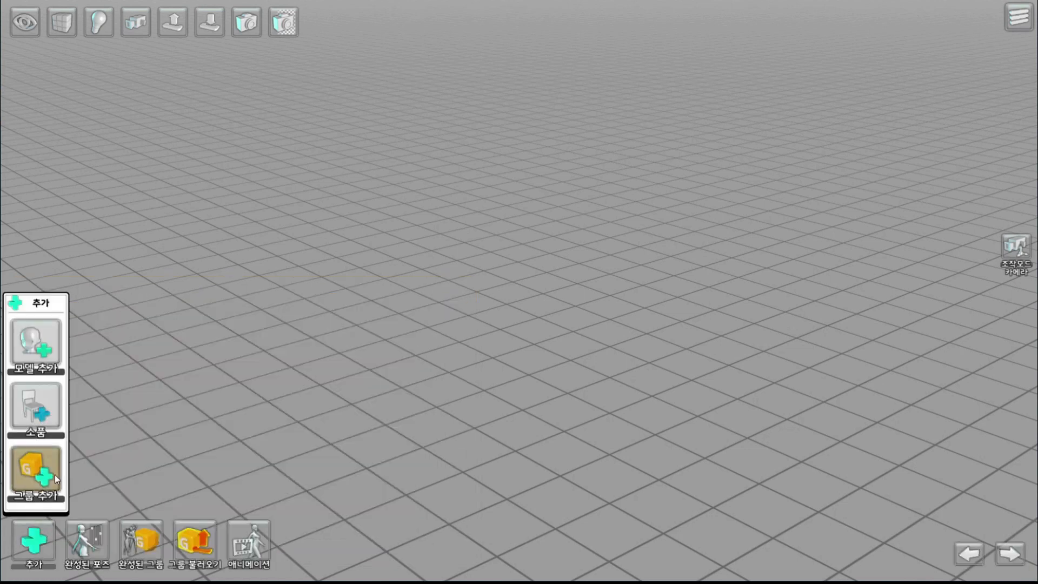
Add the 슈퍼히어로♀ model with the standing, arms-apart start pose and turn off its clothing
left_click(45, 337)
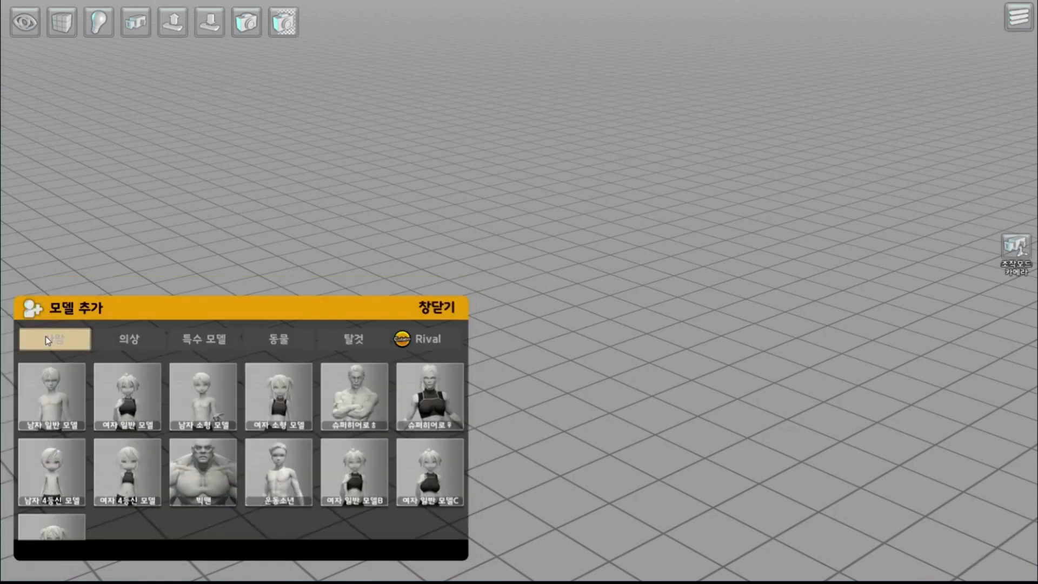
left_click(420, 399)
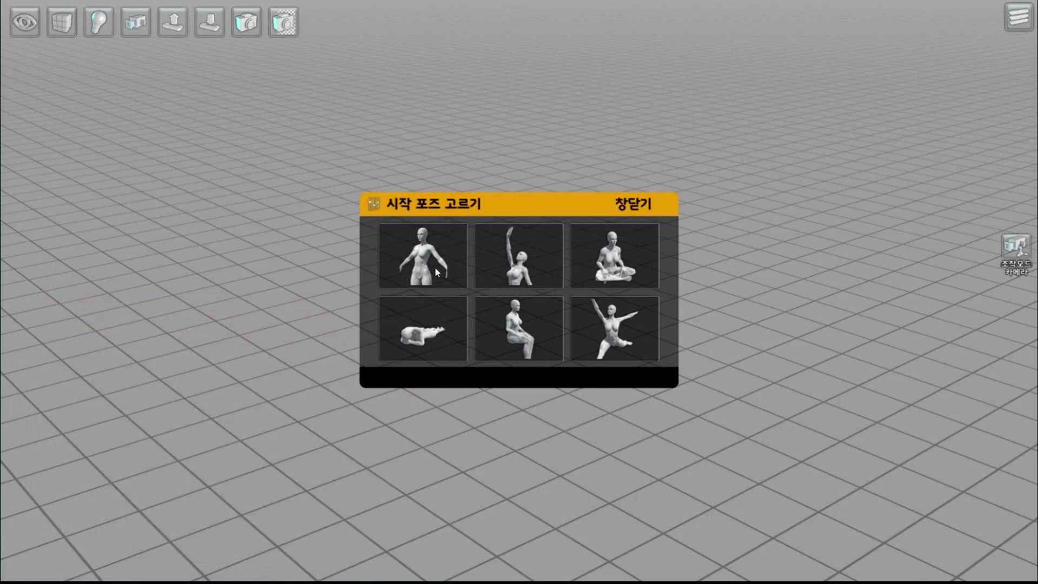
left_click(434, 267)
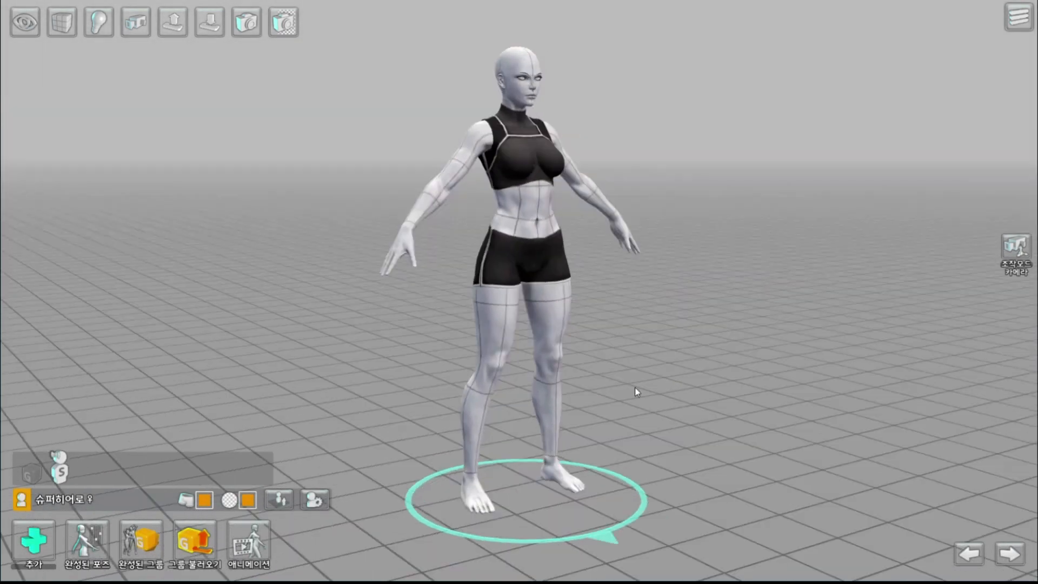
left_click_drag(635, 387, 498, 422)
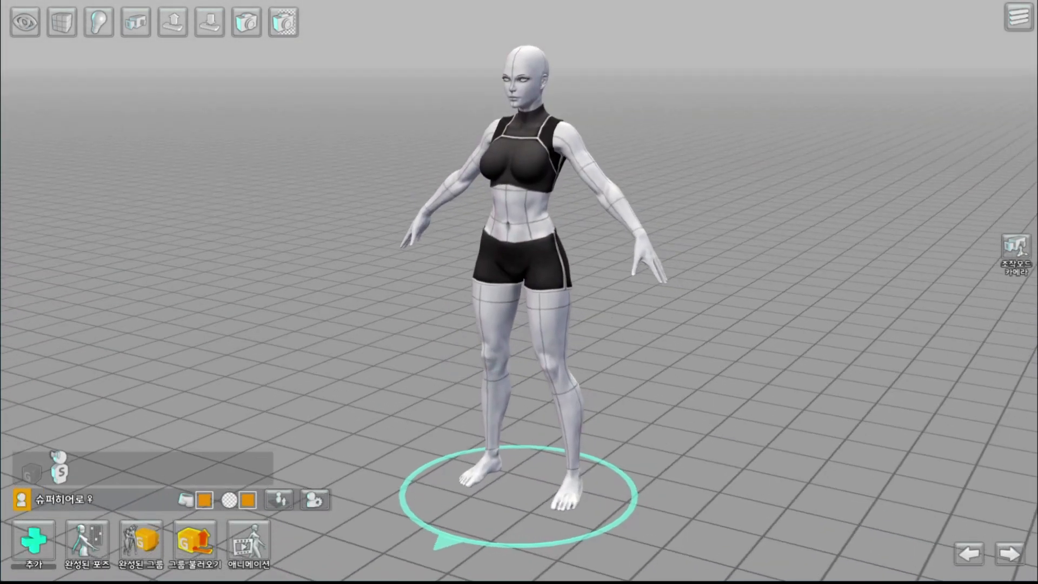
left_click(204, 500)
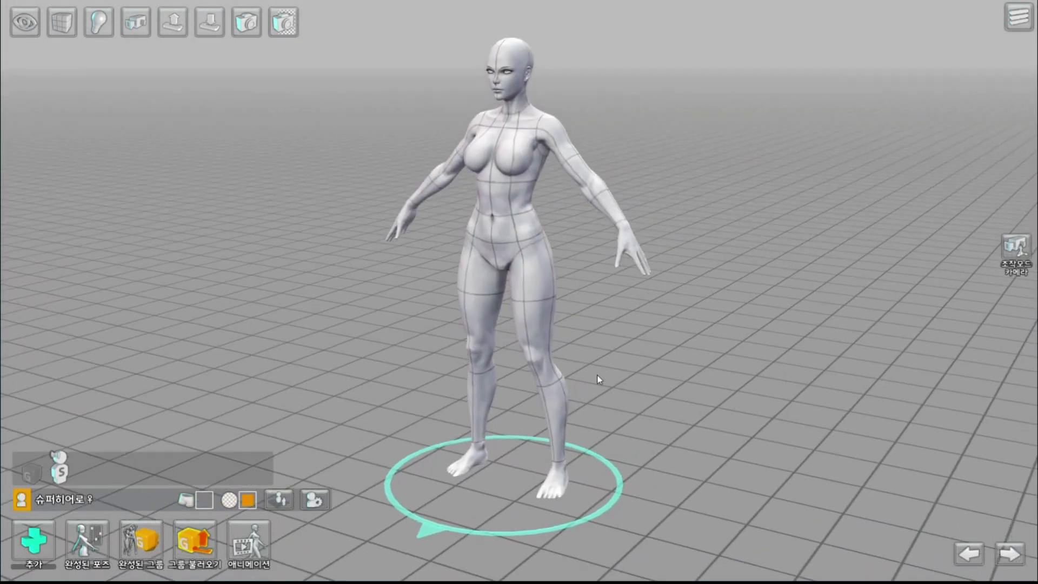
left_click(314, 500)
Apply a wide fighting-stance pose with one arm stretched out from the 히어로(여) finished poses
left_click(93, 544)
left_click(71, 435)
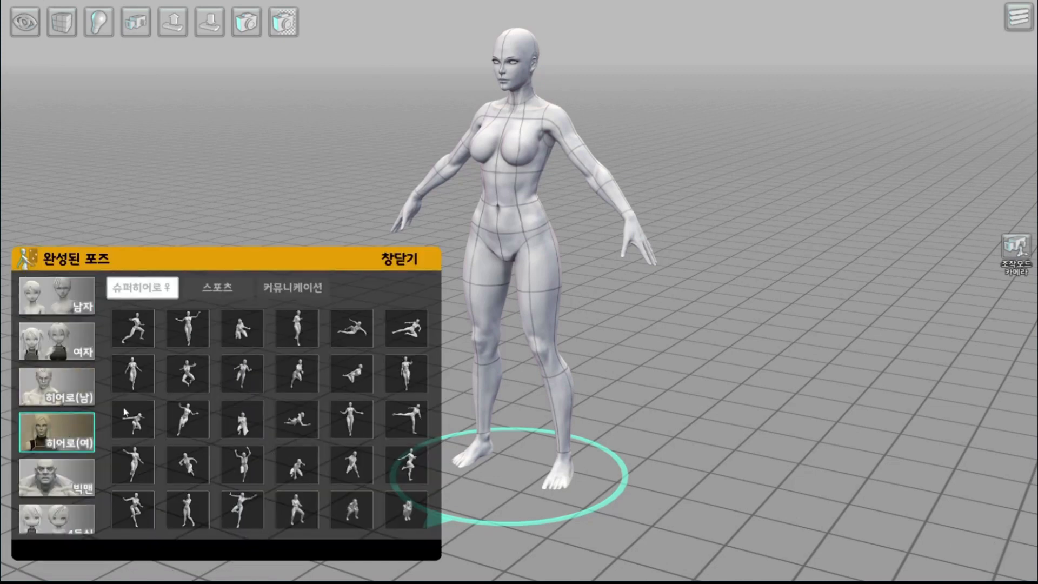
left_click_drag(560, 392, 688, 412)
left_click(399, 259)
left_click_drag(422, 309, 488, 393)
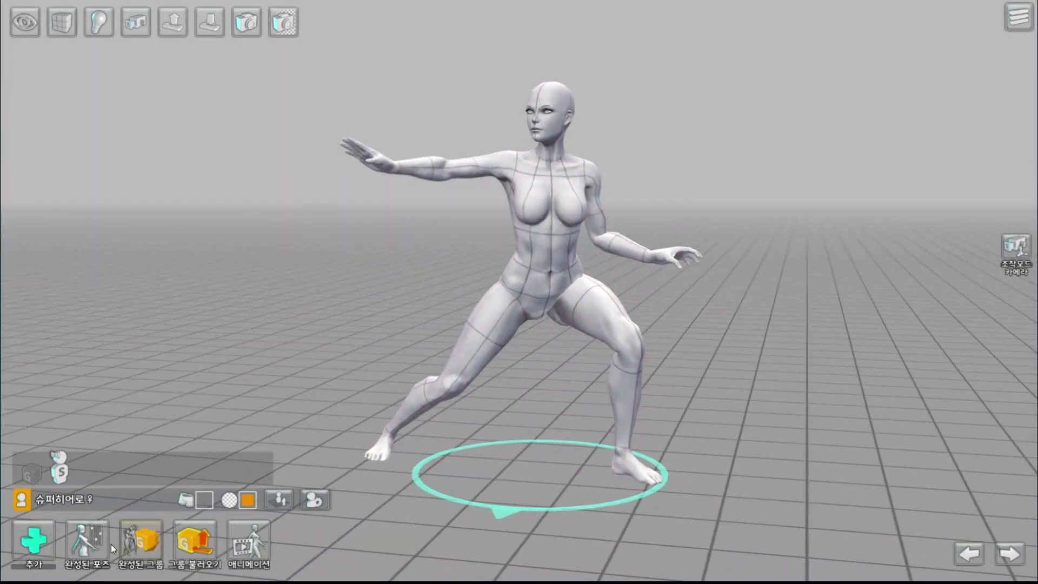
Open the animation mode and preview the first 여성 일반 walking clip from the front and side
left_click(249, 543)
left_click_drag(85, 488, 80, 447)
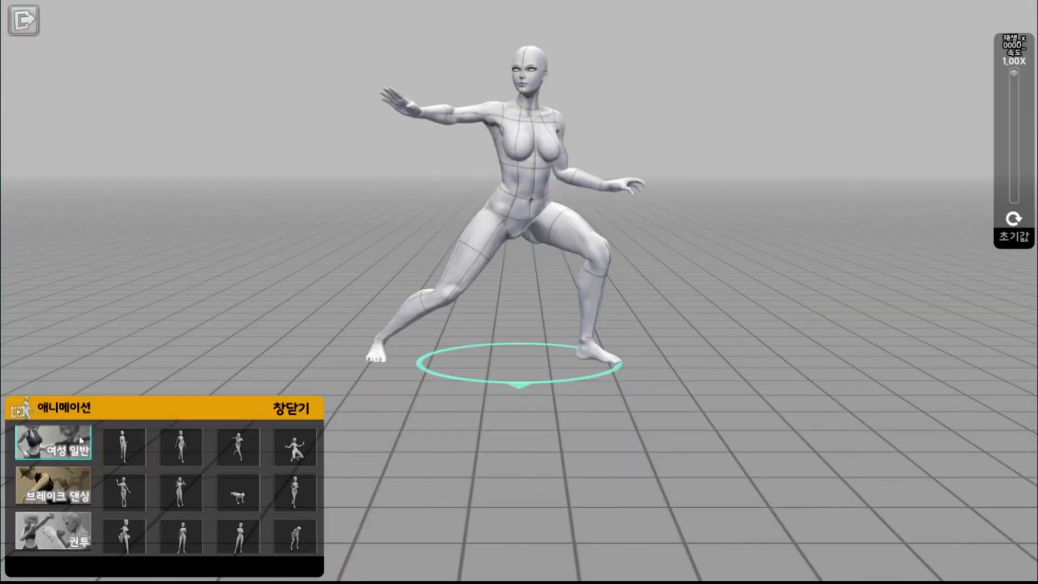
left_click(128, 447)
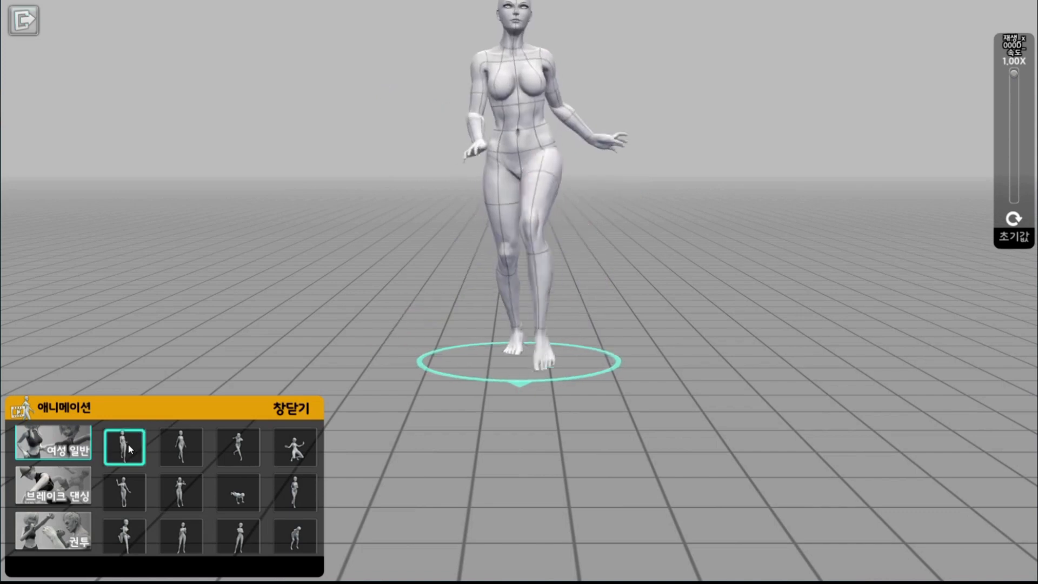
right_click_drag(635, 310, 709, 517)
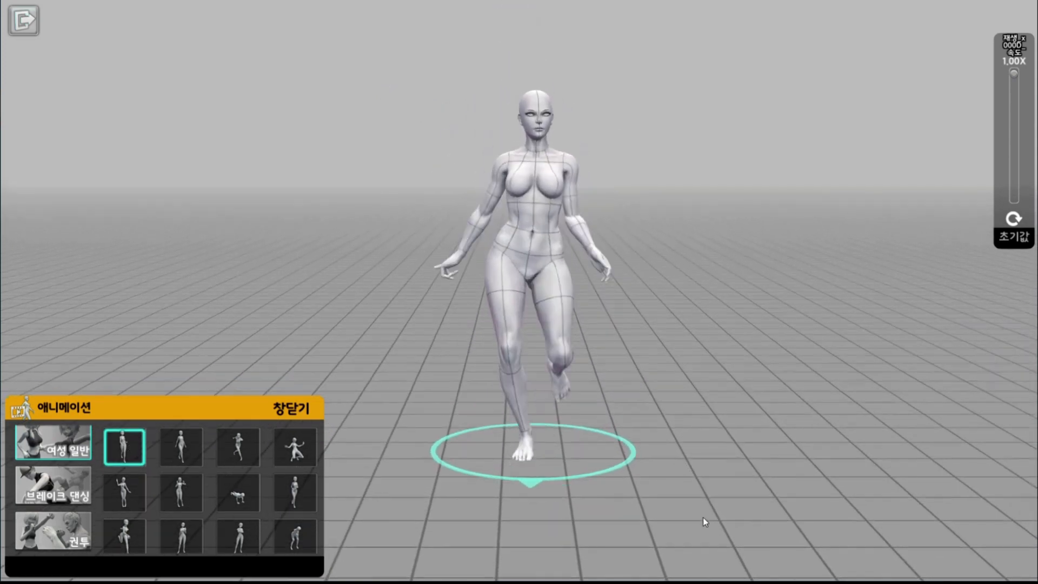
left_click_drag(672, 436, 570, 433)
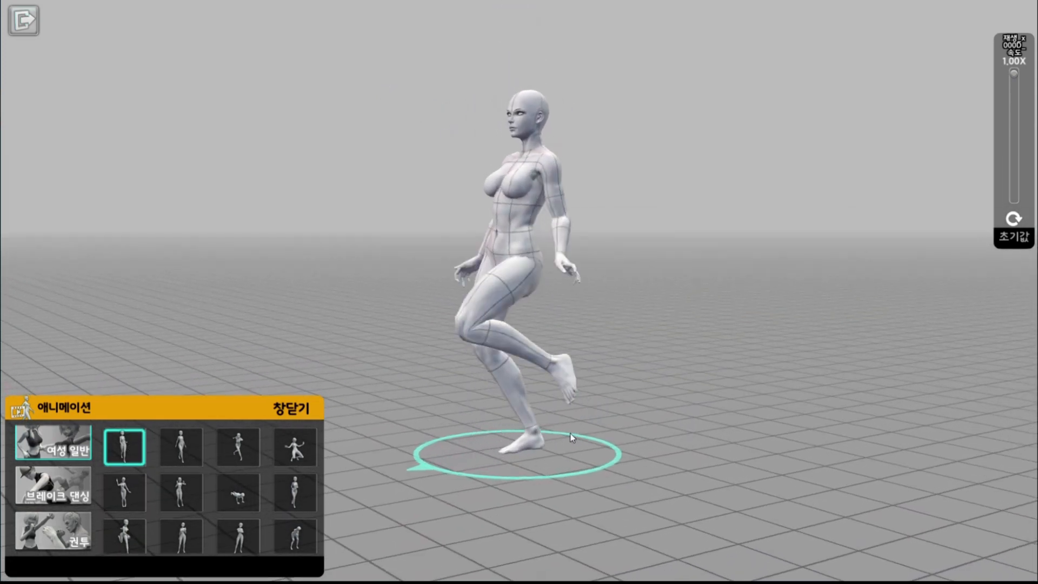
Preview the second, third and fifth 여성 일반 animation clips on the model from different angles
left_click(181, 447)
left_click_drag(336, 445, 776, 486)
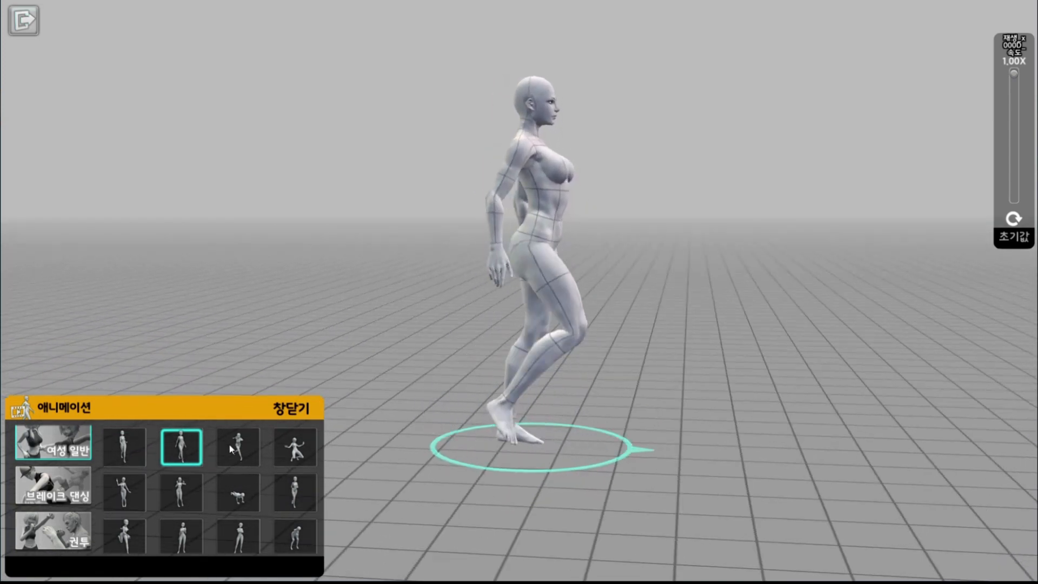
left_click(230, 446)
left_click_drag(713, 426, 589, 448)
left_click(124, 492)
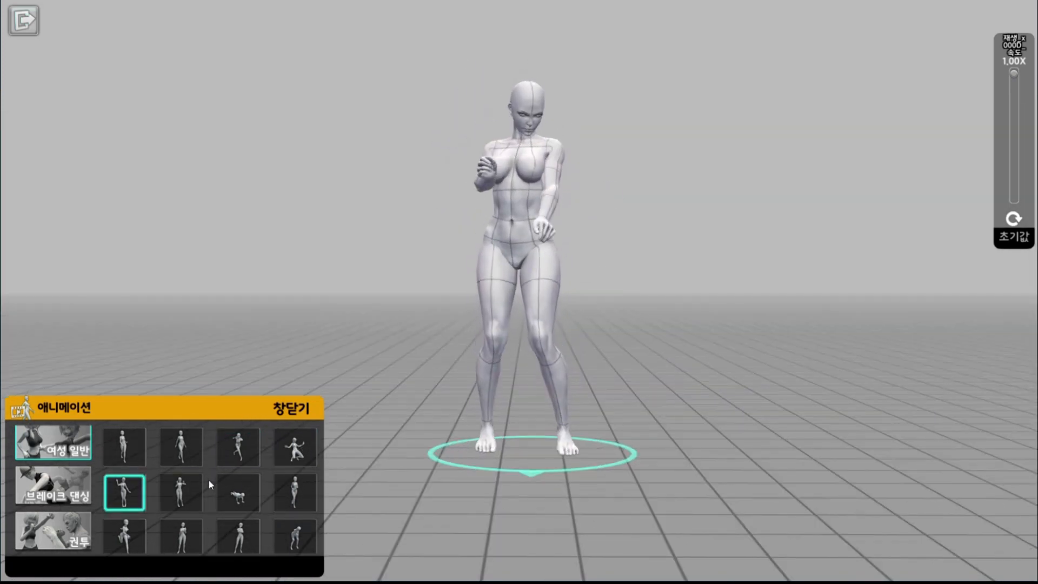
Preview the push-up, running and ninth 여성 일반 animation clips
left_click(238, 493)
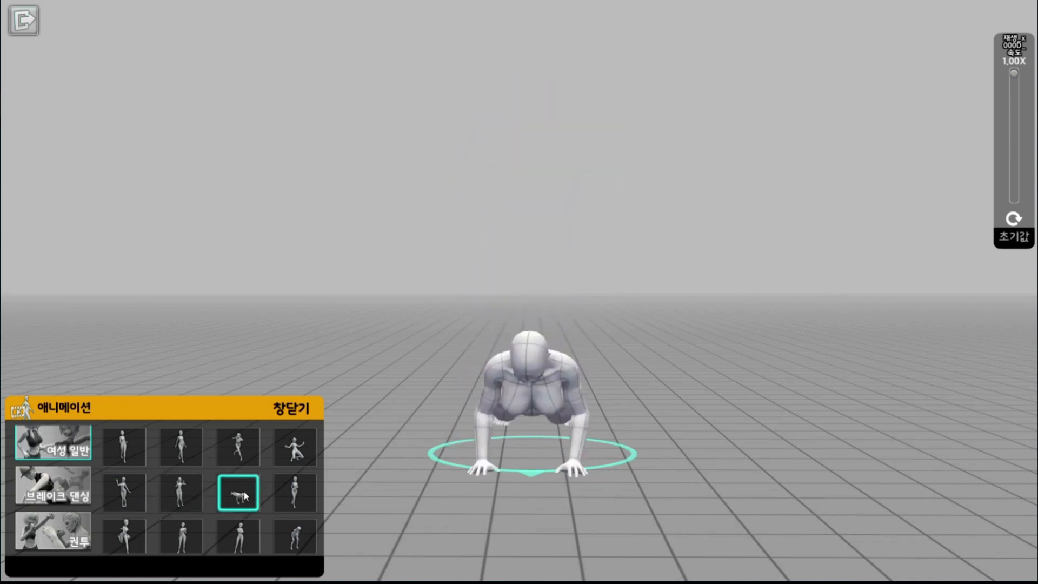
left_click_drag(674, 462, 591, 481)
left_click(301, 490)
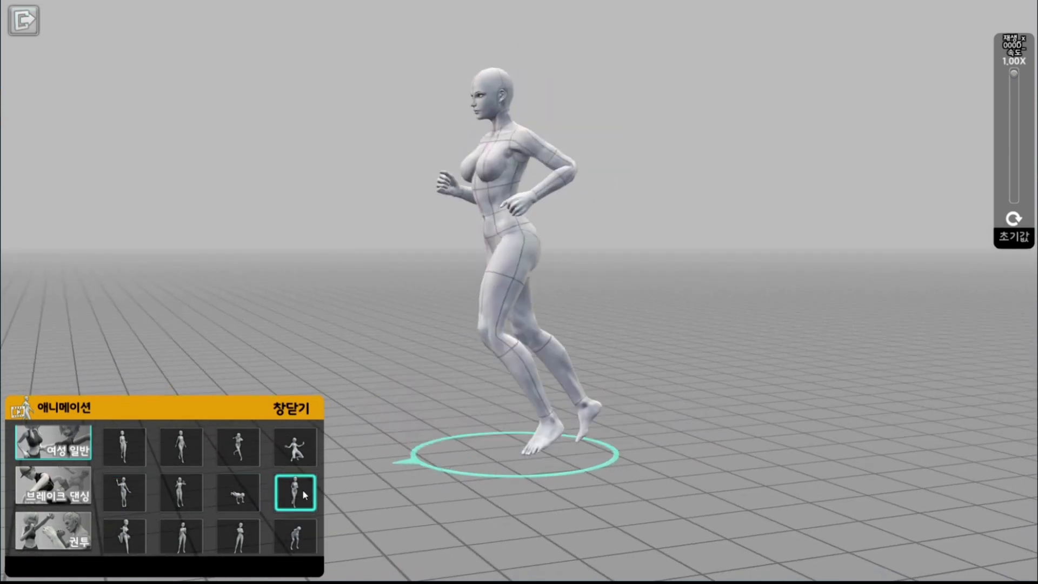
left_click(139, 536)
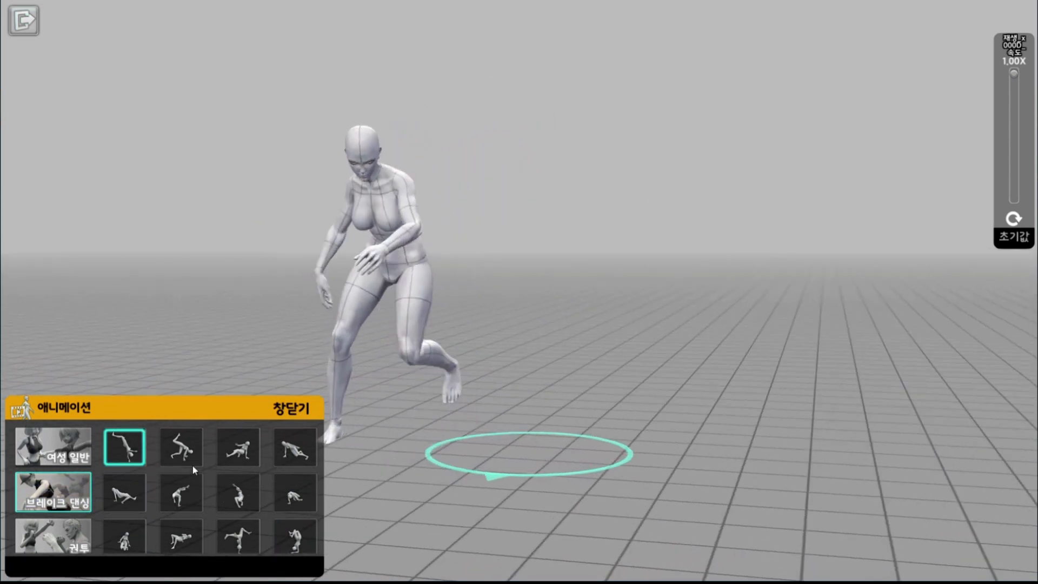
Preview several 브레이크 댄싱 animation clips on the model
left_click(189, 459)
left_click(294, 493)
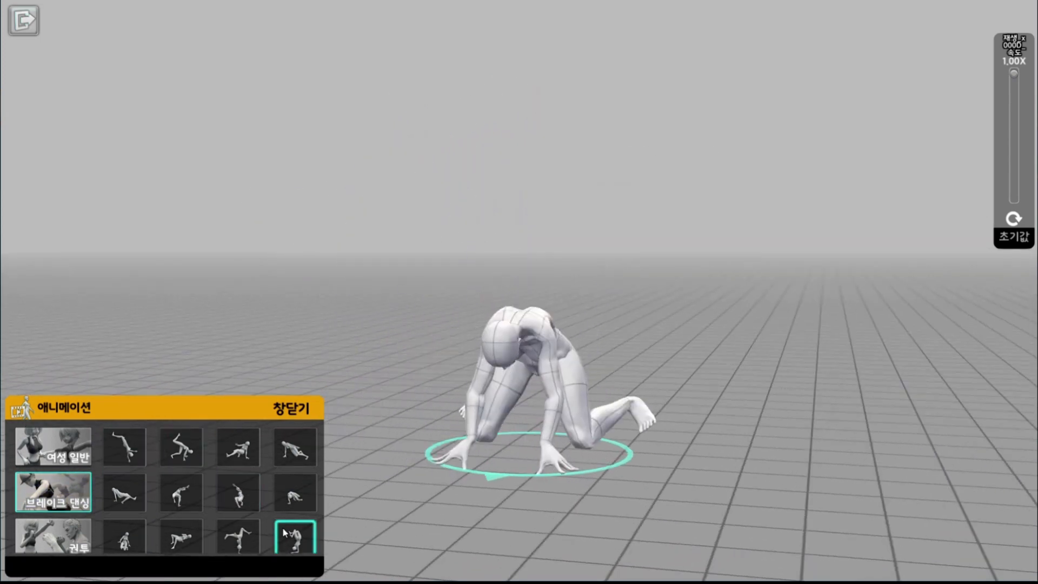
left_click(139, 545)
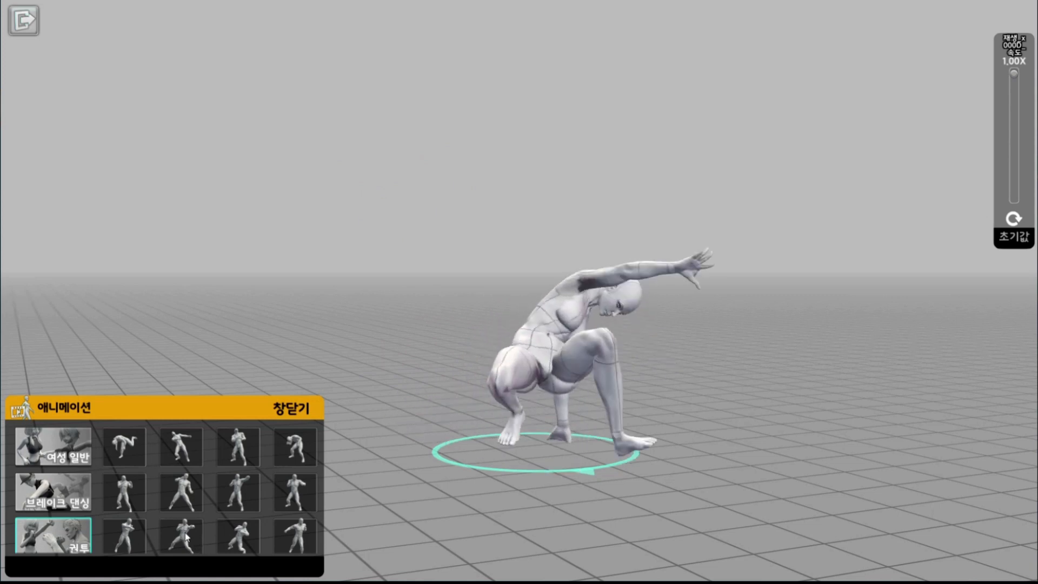
Preview the first three 권투 animation clips on the model from the side
left_click_drag(730, 462, 408, 453)
left_click(125, 446)
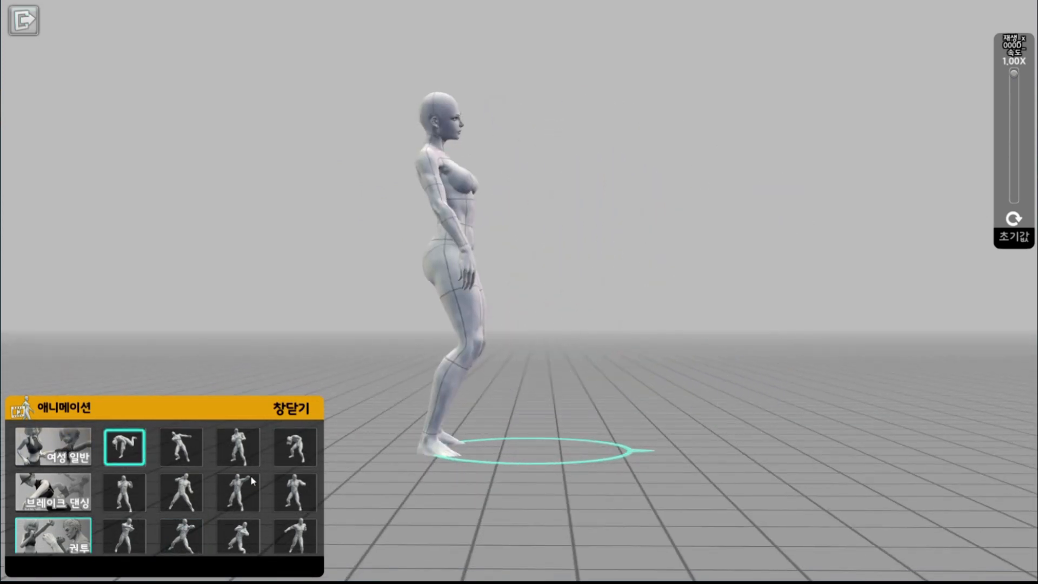
left_click_drag(634, 468, 557, 469)
left_click(184, 453)
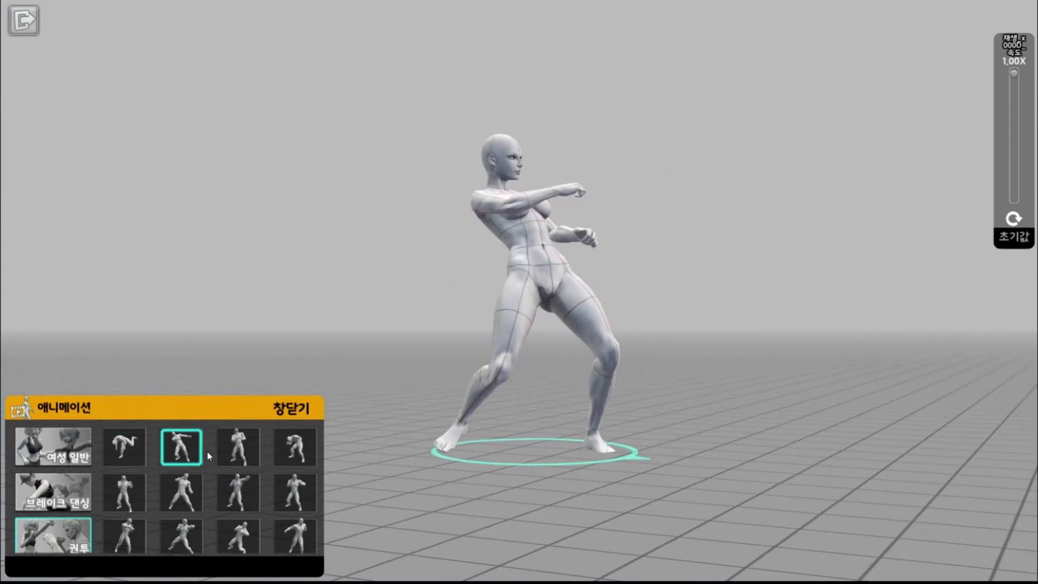
left_click(239, 448)
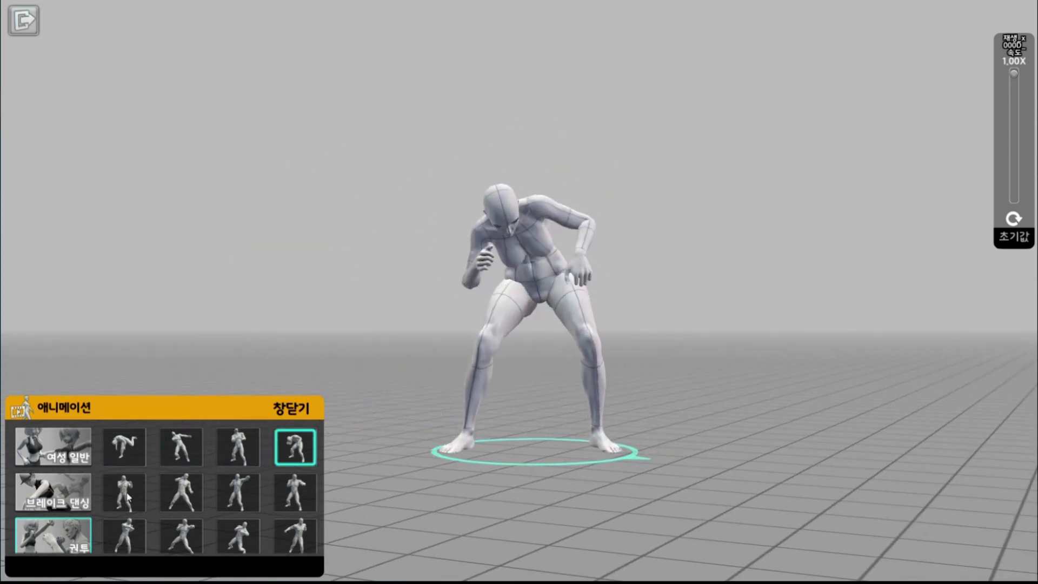
Preview more 권투 clips from the second and third rows of the animation list
left_click(246, 491)
left_click(293, 499)
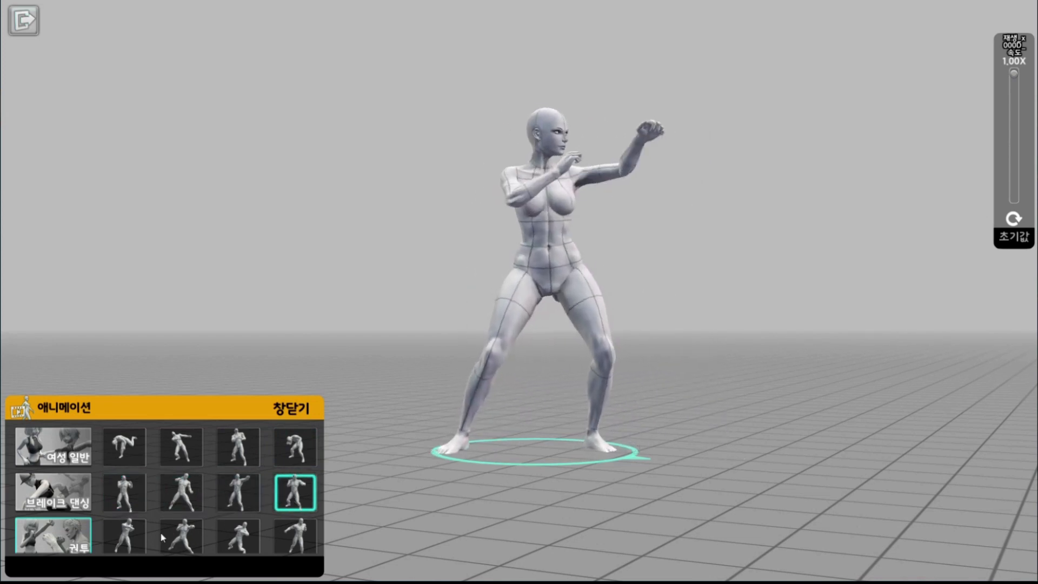
left_click(241, 538)
left_click_drag(707, 495, 594, 528)
left_click(295, 538)
Close the animation clip list and examine the boxing clip from another angle
left_click_drag(84, 482, 88, 510)
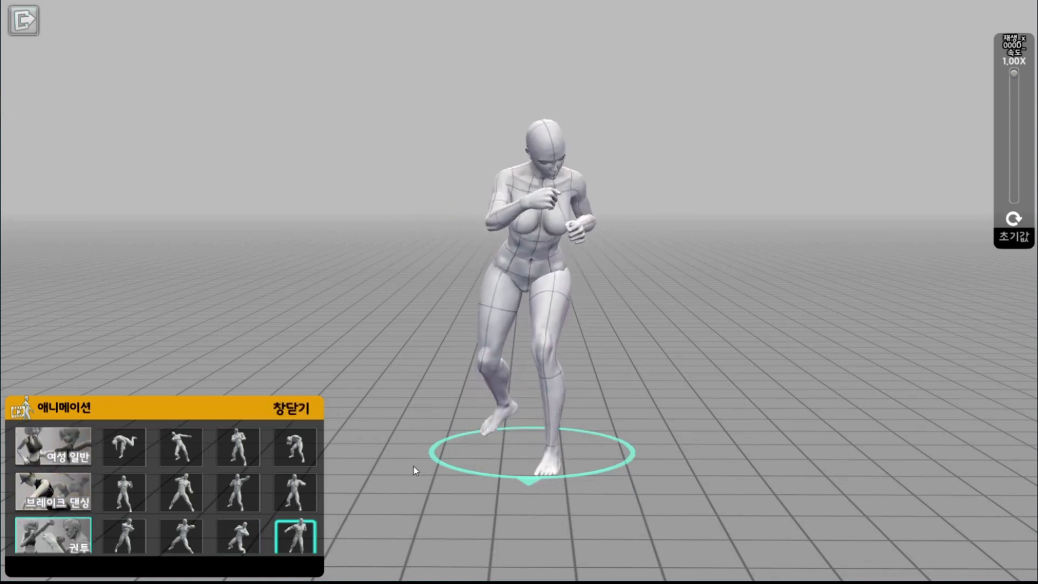
left_click(289, 417)
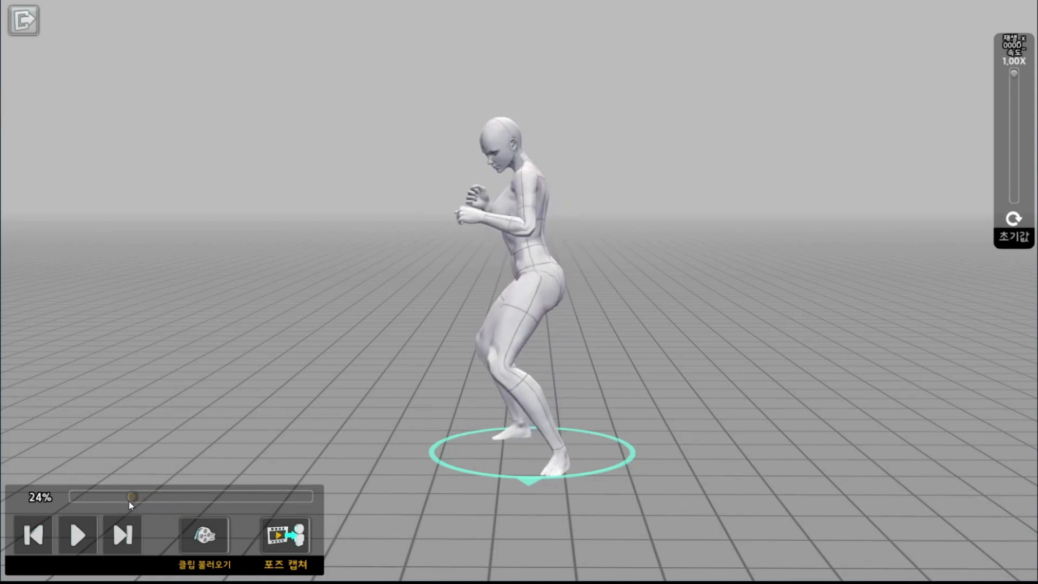
left_click_drag(378, 448, 569, 435)
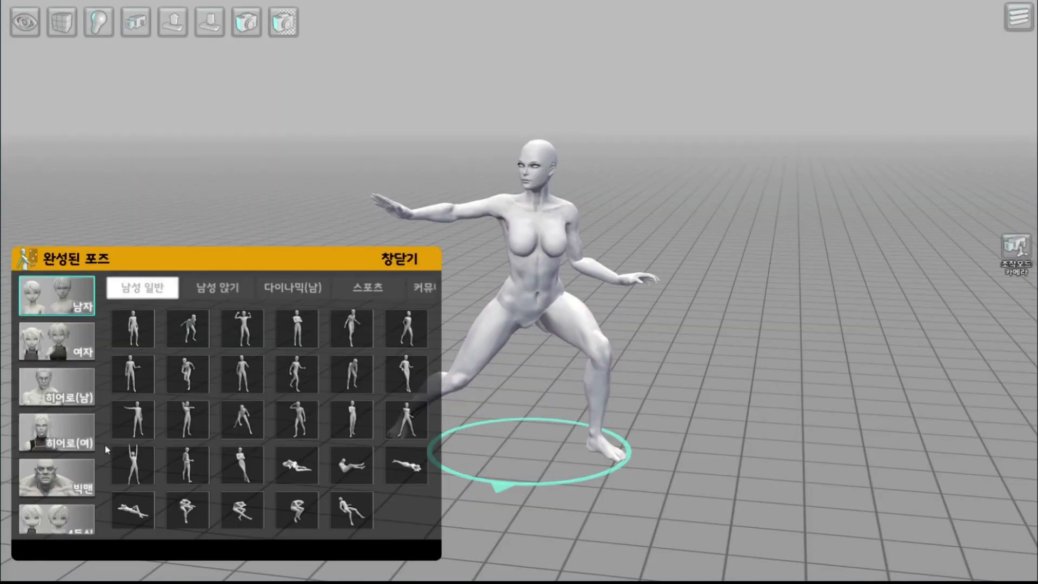
Try finished poses from the 히어로(여) 커뮤니케이션 and 스포츠 sets and apply the first 스포츠 pose, balancing on one leg
left_click(56, 433)
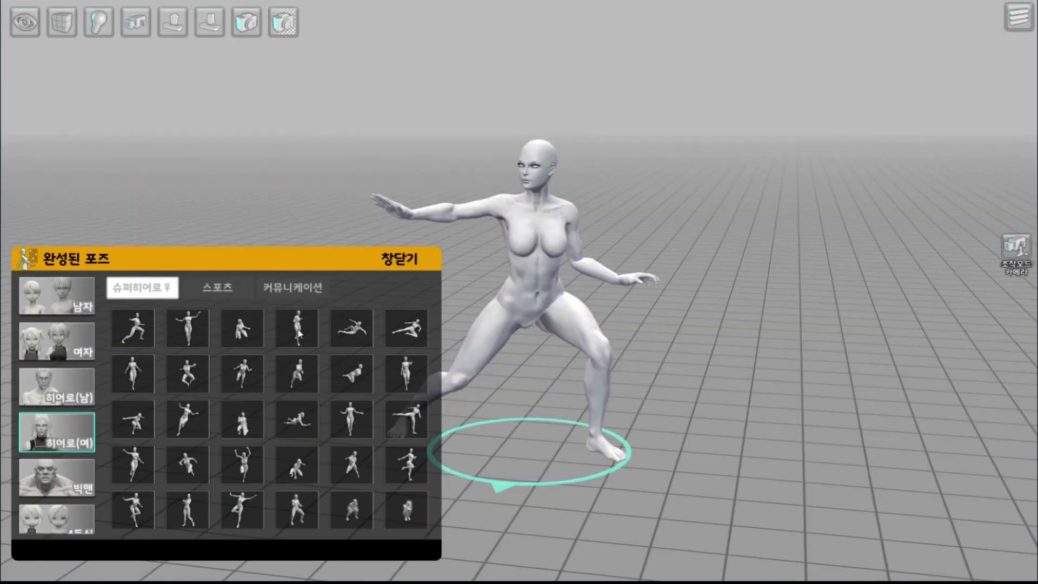
left_click(292, 287)
left_click(242, 329)
left_click(217, 287)
left_click(188, 328)
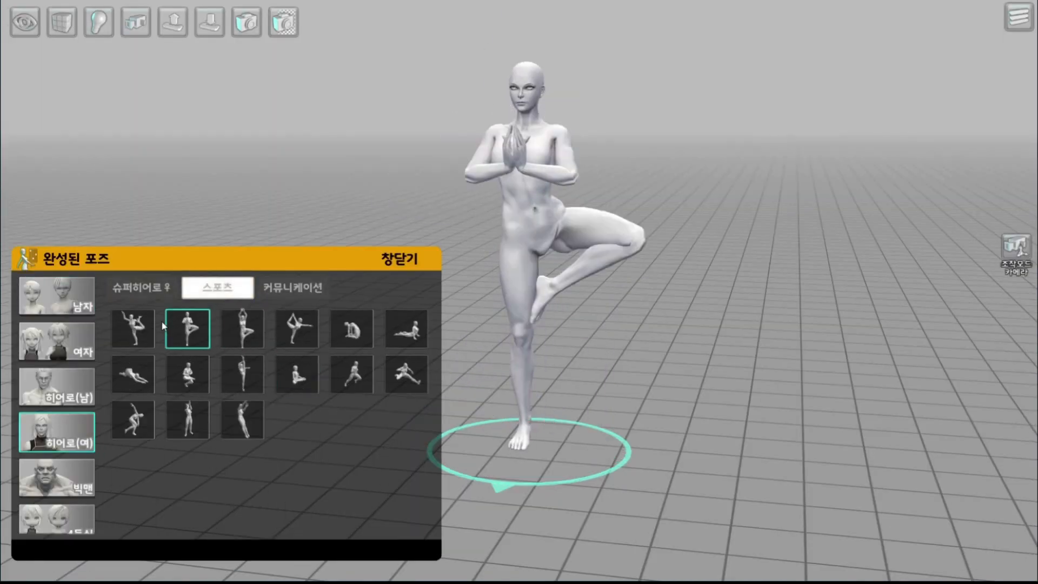
left_click(132, 373)
left_click(188, 373)
left_click(133, 328)
Try finished poses from the 빅맨 일반 and 다이나믹(남) sets and apply the sixth 다이나믹(남) pose to the female model
left_click(87, 463)
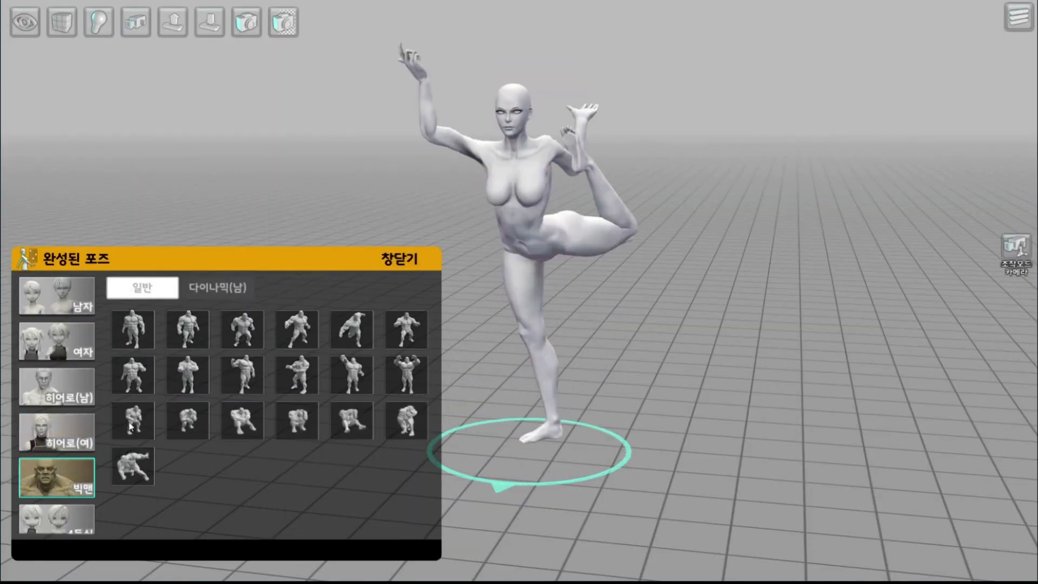
left_click(130, 340)
left_click(297, 375)
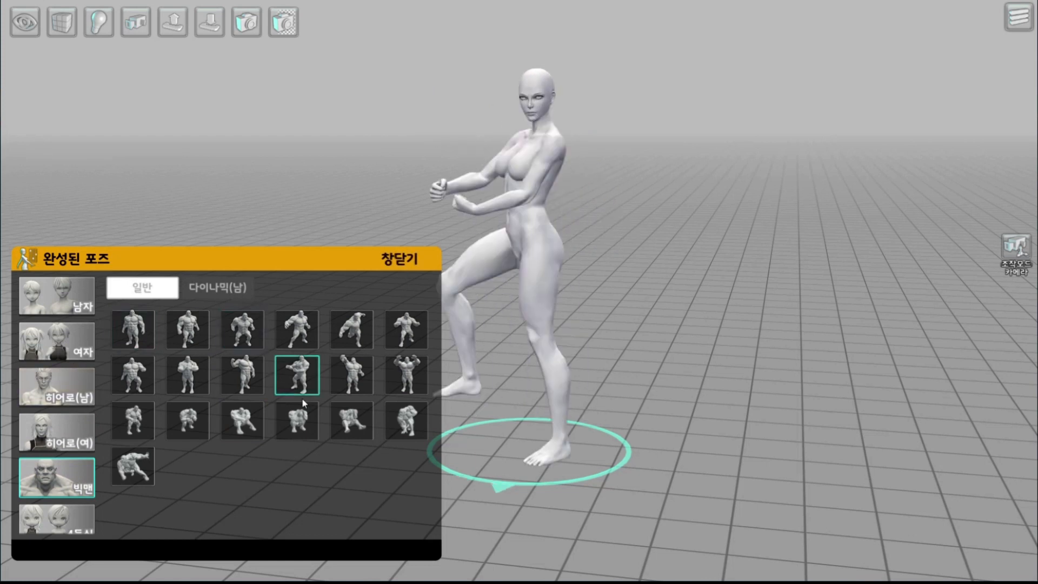
left_click(352, 420)
left_click(188, 420)
left_click(217, 287)
left_click(241, 330)
left_click(400, 332)
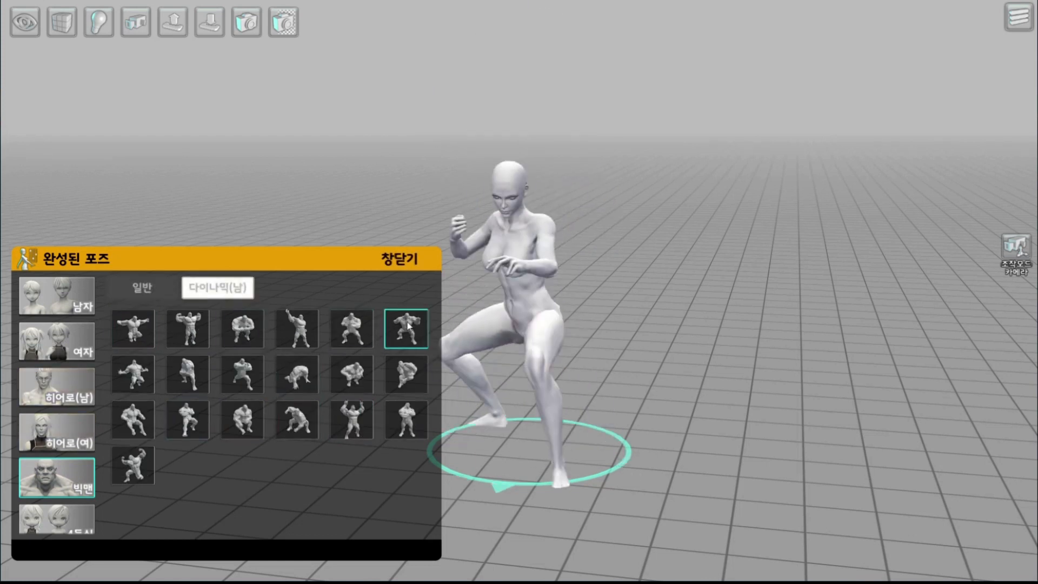
left_click(399, 259)
Add the 빅맨 model from the model library to the scene
left_click(34, 540)
left_click(53, 362)
left_click(354, 414)
left_click(549, 257)
left_click(550, 238)
left_click(613, 401)
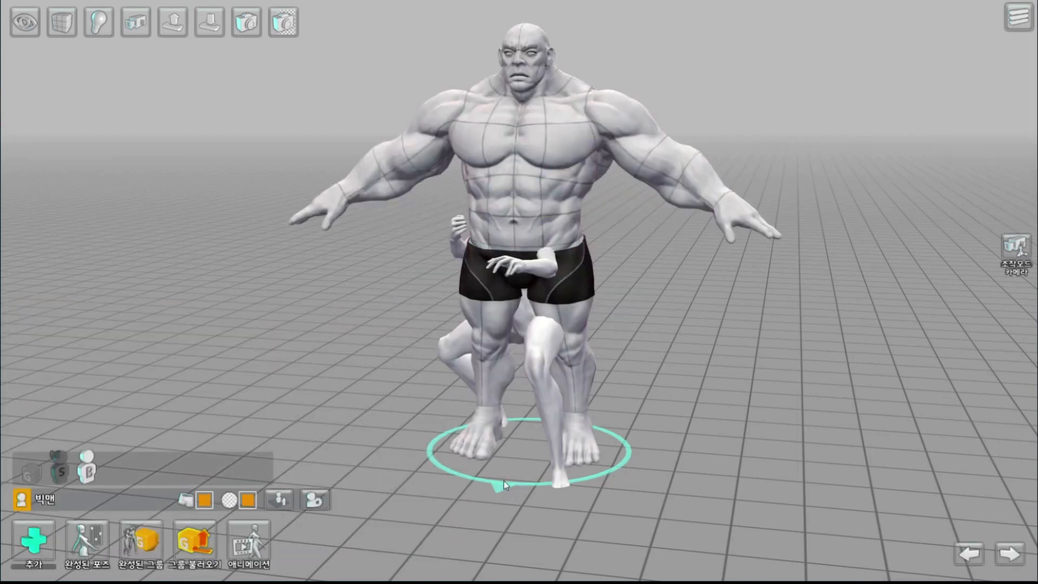
Move the 빅맨 model away from the crouching female so the two stand side by side
left_click(588, 468)
left_click_drag(588, 468, 285, 415)
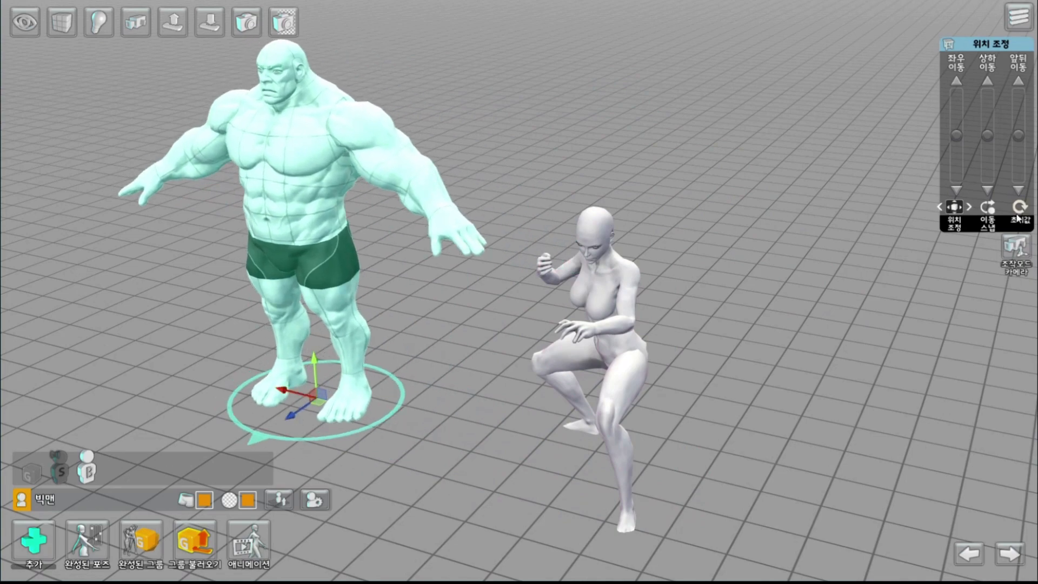
left_click(335, 297)
left_click(325, 367)
left_click(338, 401)
left_click_drag(411, 324, 505, 220)
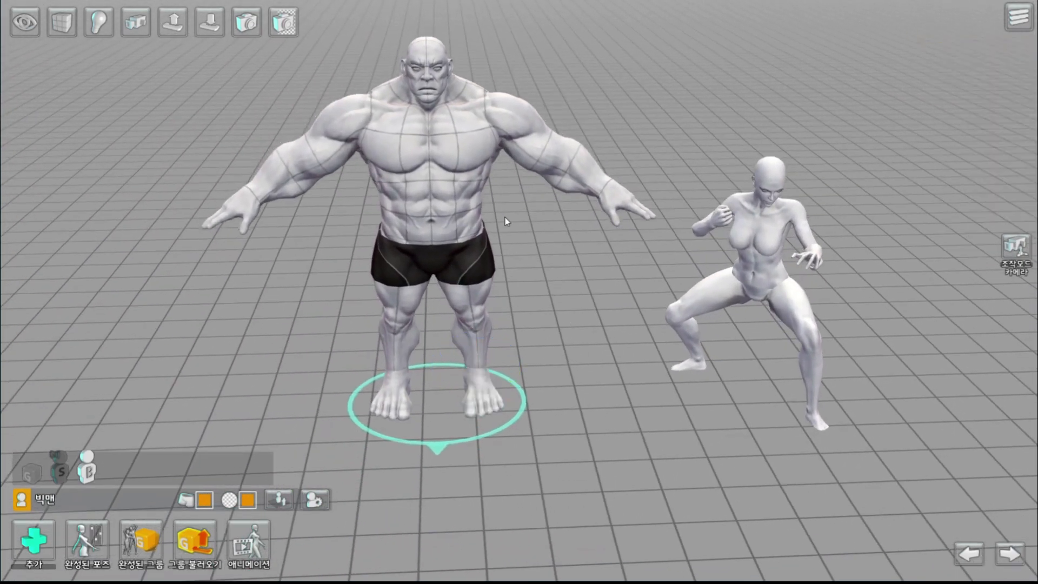
Select the 빅맨 model's spine and try several finished poses from the 빅맨 일반 set
left_click(441, 219)
left_click(88, 542)
left_click(71, 474)
left_click(306, 329)
right_click_drag(620, 464, 732, 417)
left_click(243, 376)
left_click(189, 376)
left_click(352, 421)
left_click(354, 377)
left_click(406, 375)
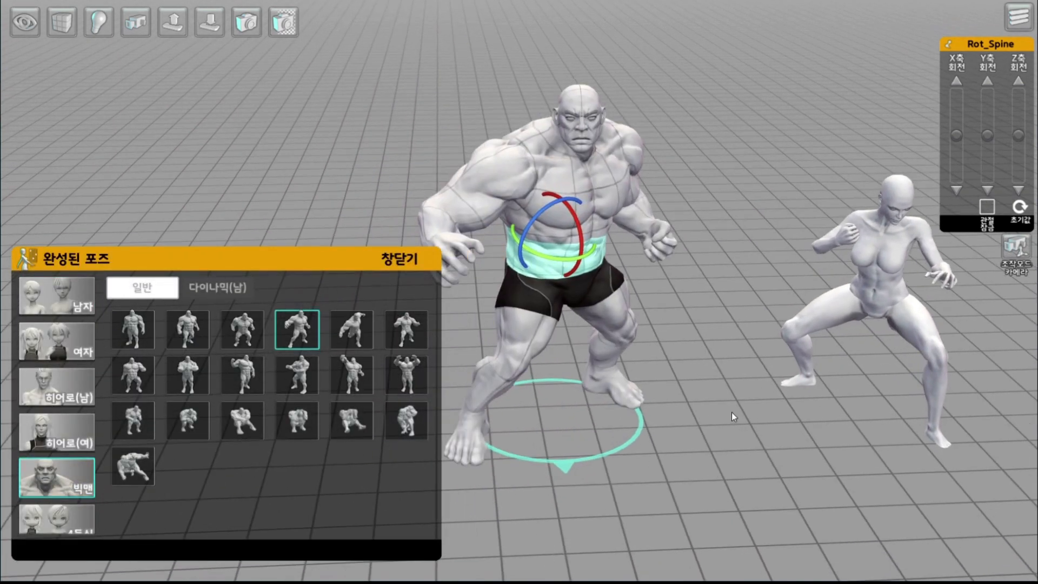
Try more 일반 poses on the 빅맨 model, apply the fourth pose of the first row and close the pose library
left_click(297, 376)
left_click(244, 376)
left_click(189, 376)
left_click(134, 375)
left_click(188, 331)
left_click(243, 330)
left_click(297, 330)
left_click(400, 259)
Adjust the 빅맨 model's right arm by rotating the upper arm and forearm so it reaches outward
left_click_drag(688, 415, 584, 368)
left_click(852, 360)
left_click(709, 478)
mouse_move(708, 479)
left_mouse_down()
mouse_move(813, 511)
mouse_move(702, 465)
left_mouse_up()
left_click(469, 195)
left_click_drag(519, 142, 476, 165)
left_click(439, 210)
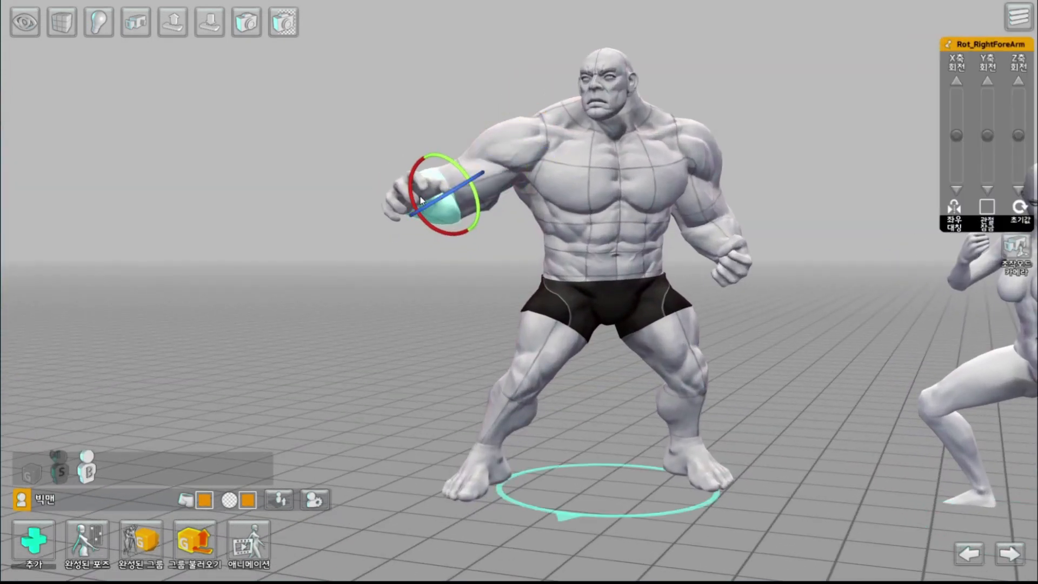
left_click(404, 201)
left_click_drag(413, 428, 366, 404)
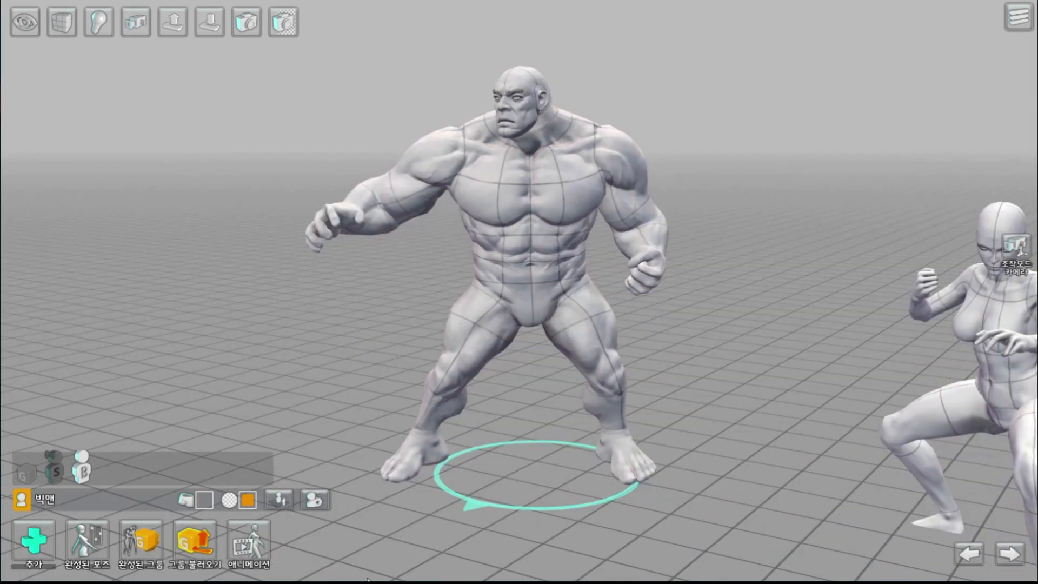
left_click(82, 468)
mouse_move(538, 487)
left_mouse_down()
mouse_move(537, 476)
mouse_move(346, 499)
mouse_move(529, 469)
left_mouse_up()
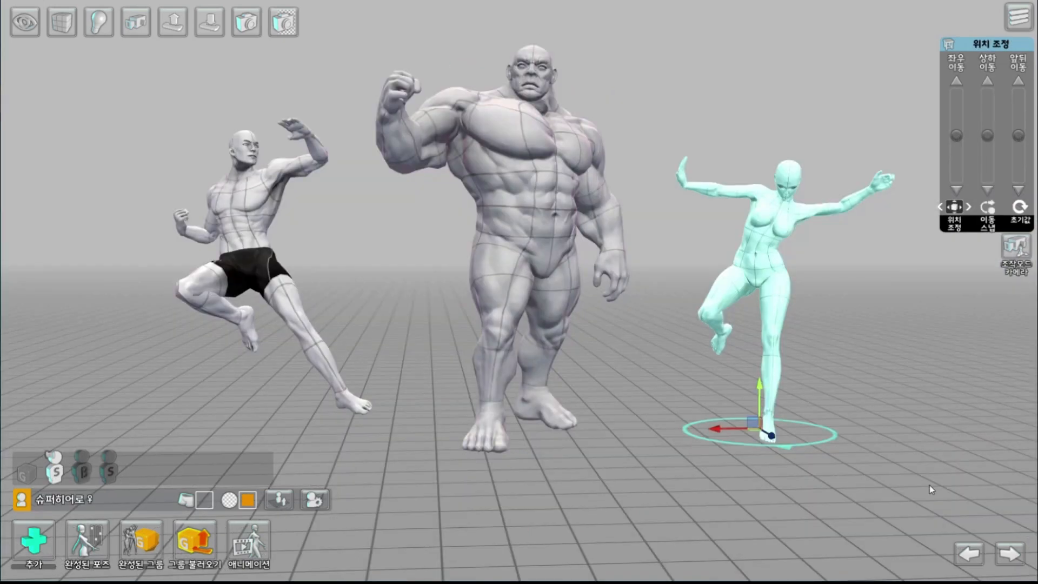
Open the finished poses for the 빅맨 model between the two heroes and try several standing 일반 poses
left_click(527, 162)
left_click(86, 541)
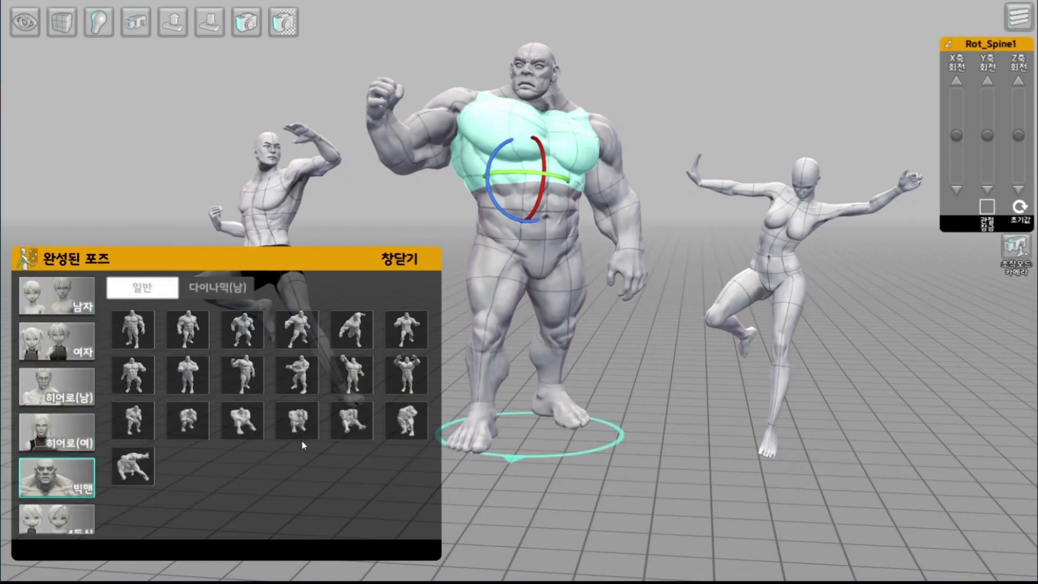
left_click(188, 374)
left_click(297, 374)
left_click(354, 376)
left_click(133, 330)
left_click(243, 376)
Apply the last 일반 pose to the 빅맨 model and adjust it into a kneeling stance with both fists raised outward
left_click(406, 330)
left_click(141, 375)
left_click(136, 459)
left_click(416, 261)
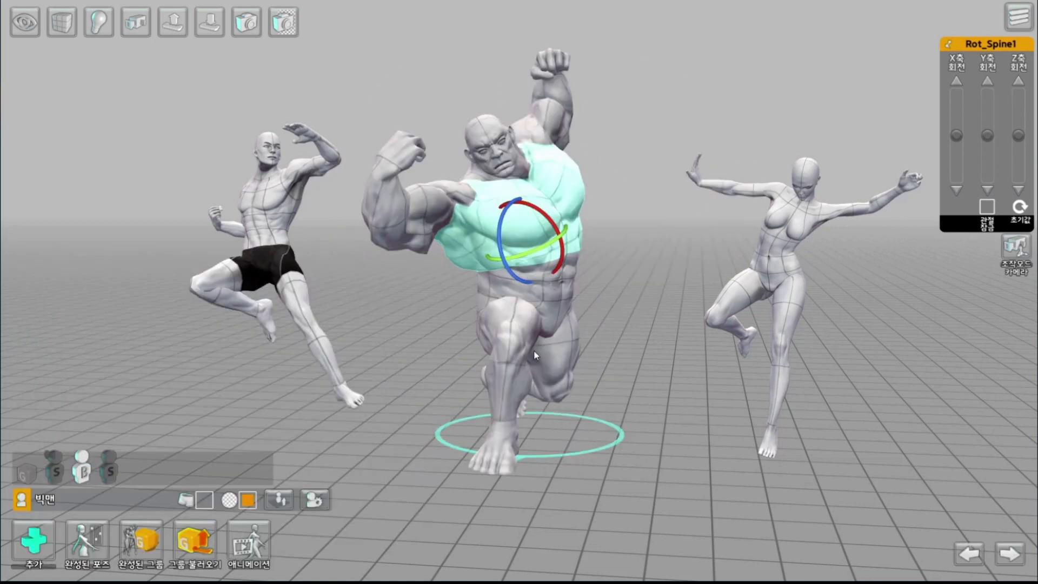
left_click(574, 161)
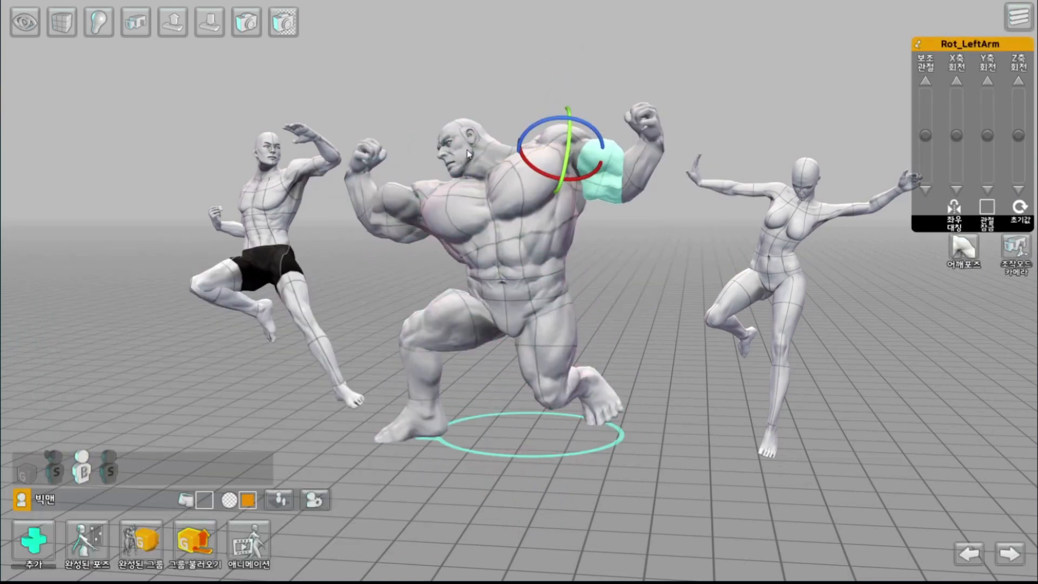
middle_click_drag(460, 363, 498, 405)
Rotate the leaping male superhero to face the 빅맨 model and move him in for a kick
left_click(305, 248)
left_click(965, 209)
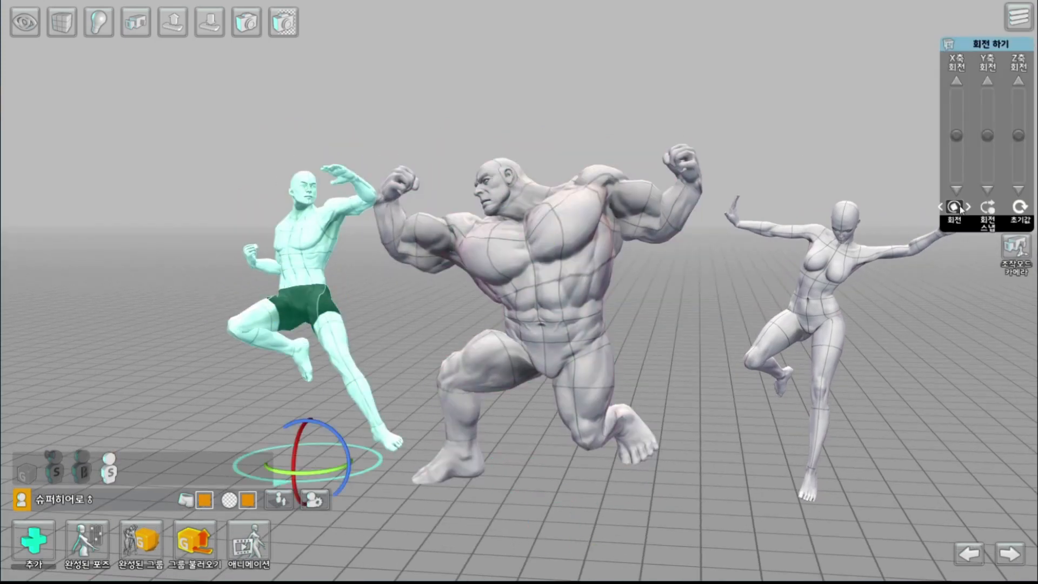
right_click_drag(505, 324, 374, 389)
left_click_drag(478, 275, 495, 274)
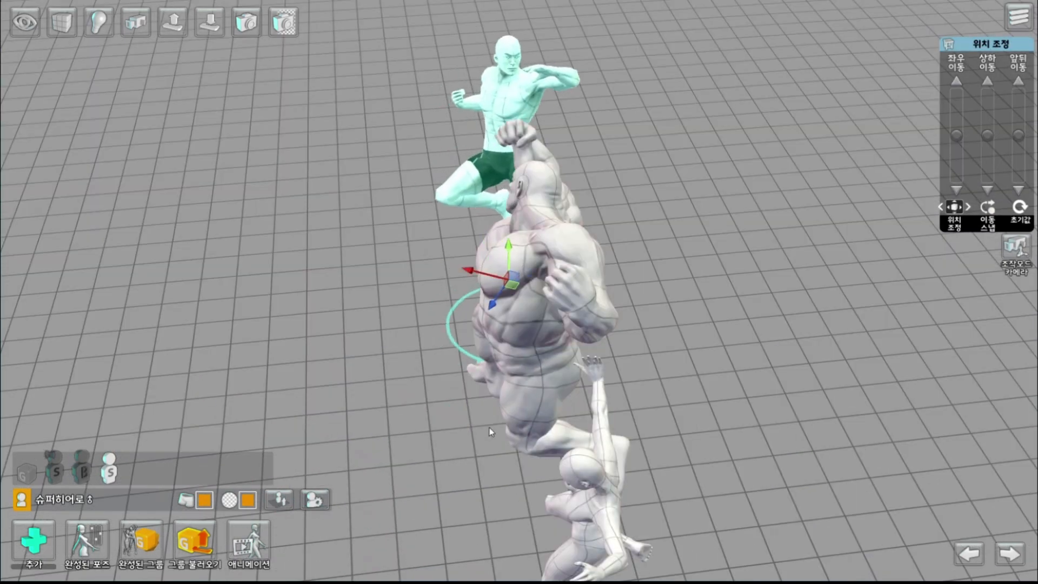
right_click_drag(378, 347, 498, 319)
left_click_drag(375, 410, 367, 408)
right_click_drag(483, 199, 486, 140)
Move the leaping female superhero up into the air behind the 빅맨 model
left_click(868, 358)
left_click(862, 547)
right_click_drag(697, 357, 716, 426)
left_click_drag(824, 551, 720, 346)
mouse_move(676, 476)
right_mouse_down()
mouse_move(670, 416)
mouse_move(657, 470)
right_mouse_up()
left_click_drag(610, 362, 610, 250)
right_click_drag(609, 250, 605, 314)
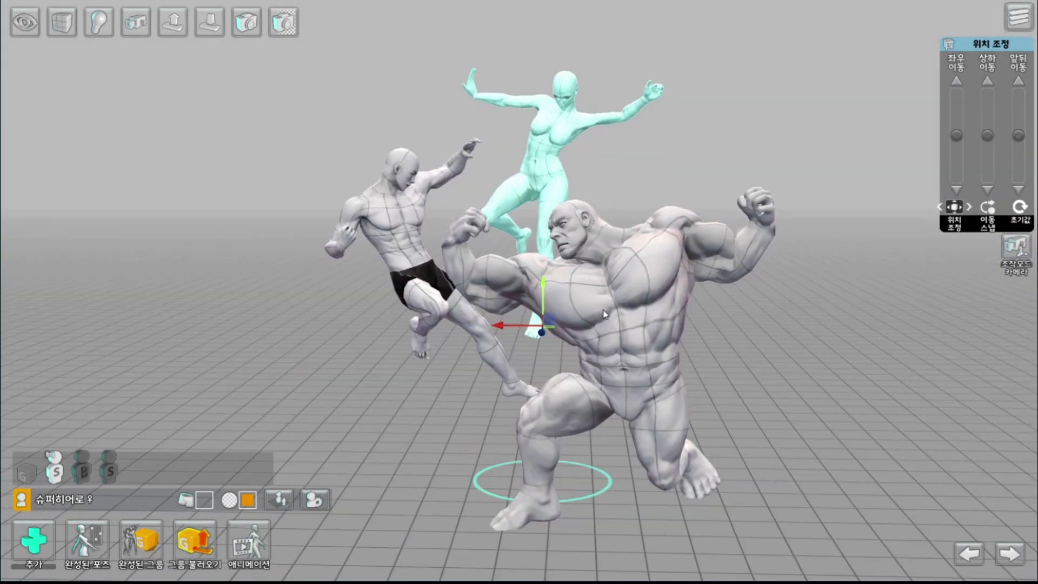
Scale the 빅맨 model up slightly
left_click(657, 335)
left_click(968, 207)
left_click_drag(1018, 150, 1019, 133)
Reposition the leaping male and female superheroes in mid-air so they attack the 빅맨 model from both sides
left_click(486, 346)
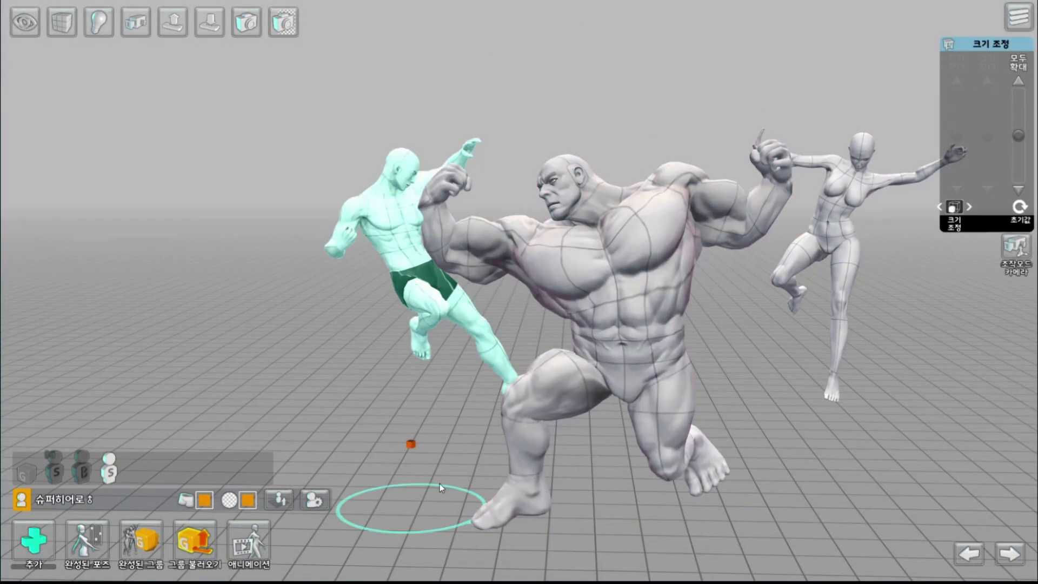
left_click(941, 207)
right_click_drag(406, 433, 404, 396)
right_click_drag(433, 433, 475, 513)
left_click_drag(493, 321, 513, 300)
right_click_drag(514, 300, 465, 217)
left_click(641, 336)
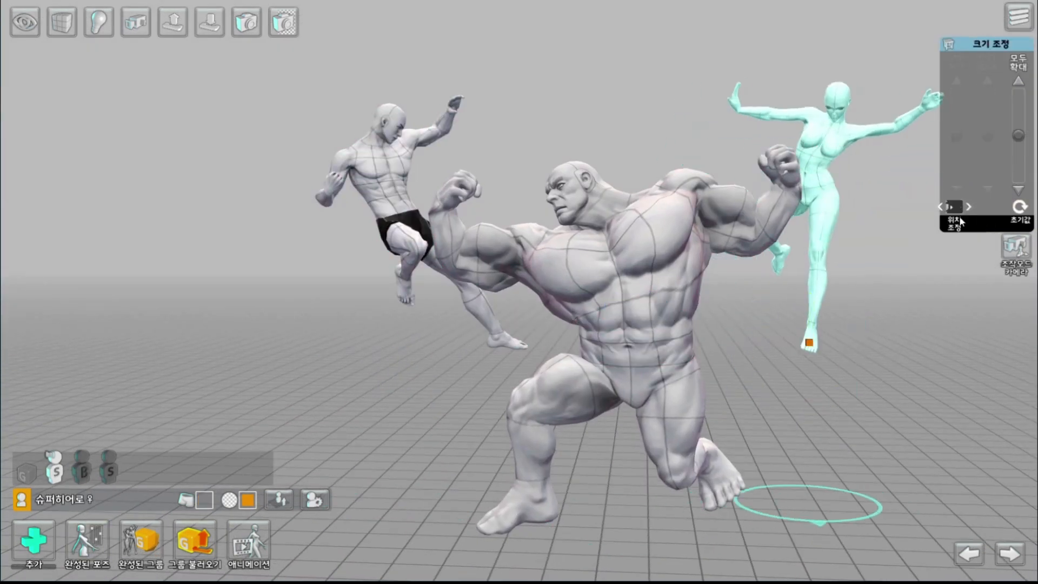
left_click_drag(798, 392, 793, 495)
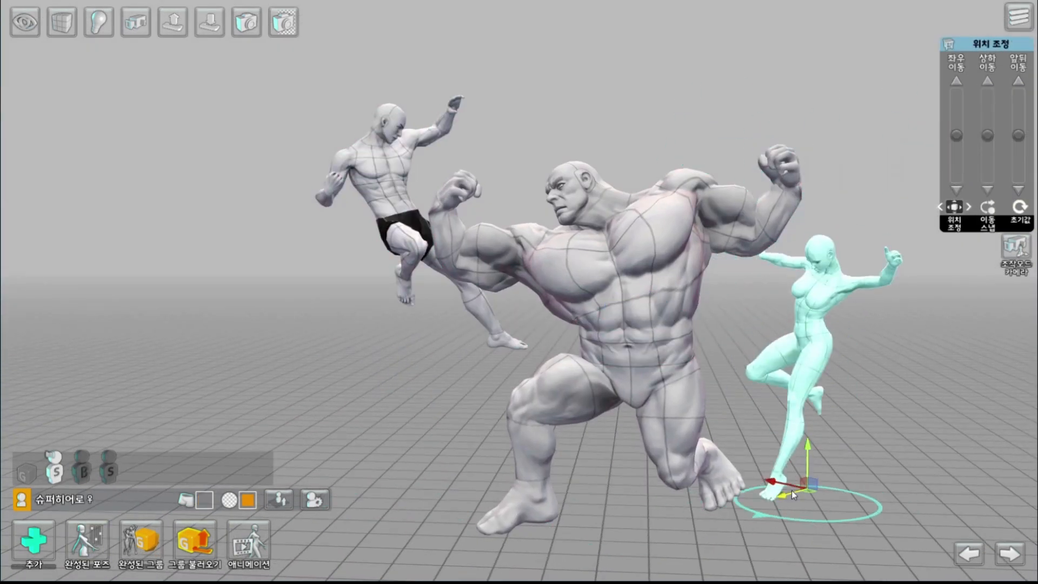
Add a second 슈퍼히어로♀ model and apply the first 슈퍼히어로♀ finished pose to her
left_click(34, 542)
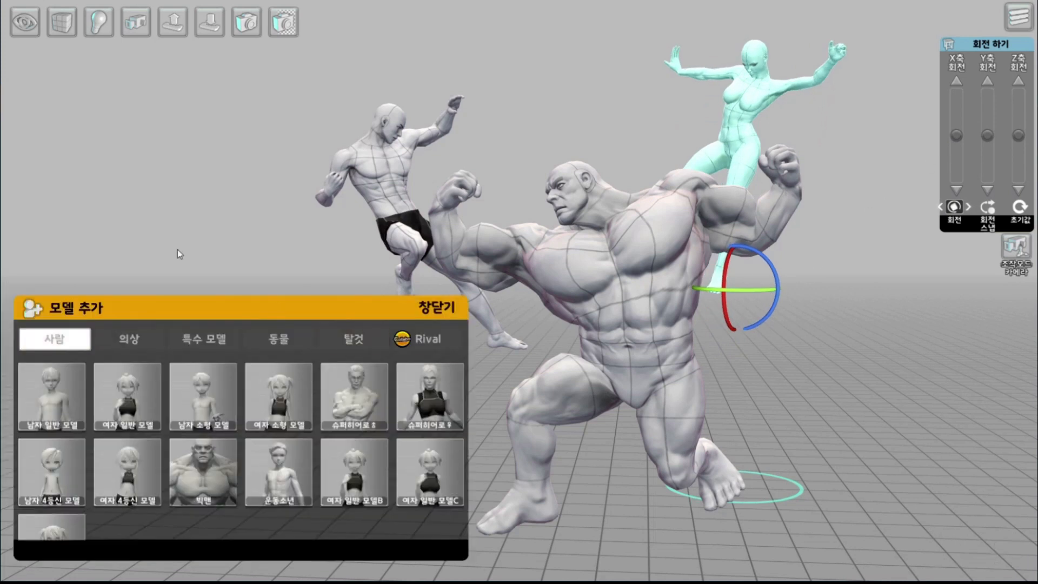
left_click(426, 401)
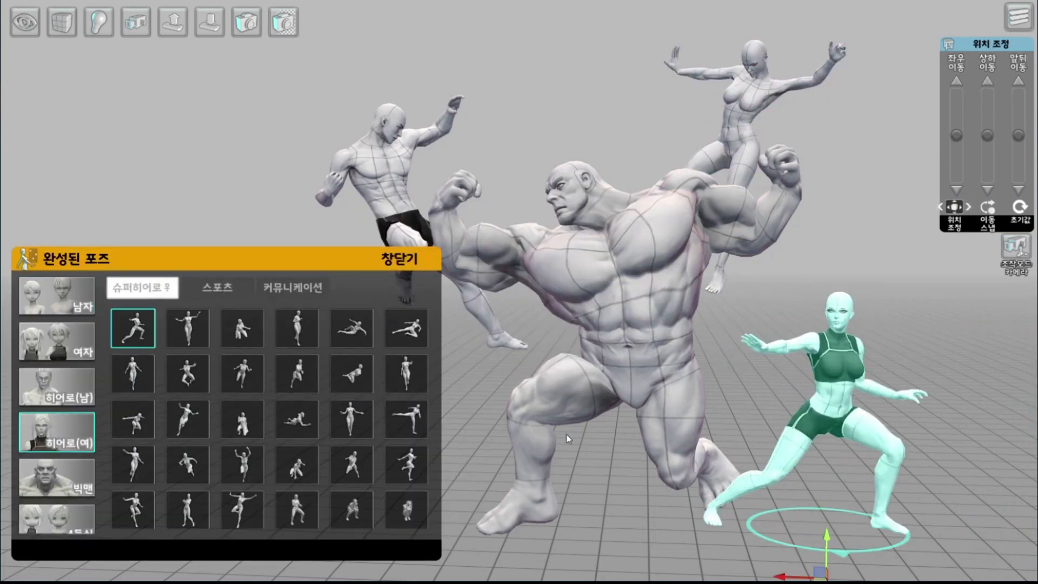
left_click(400, 259)
Turn the new female superhero so her outstretched arm points toward the 빅맨 model
key("e")
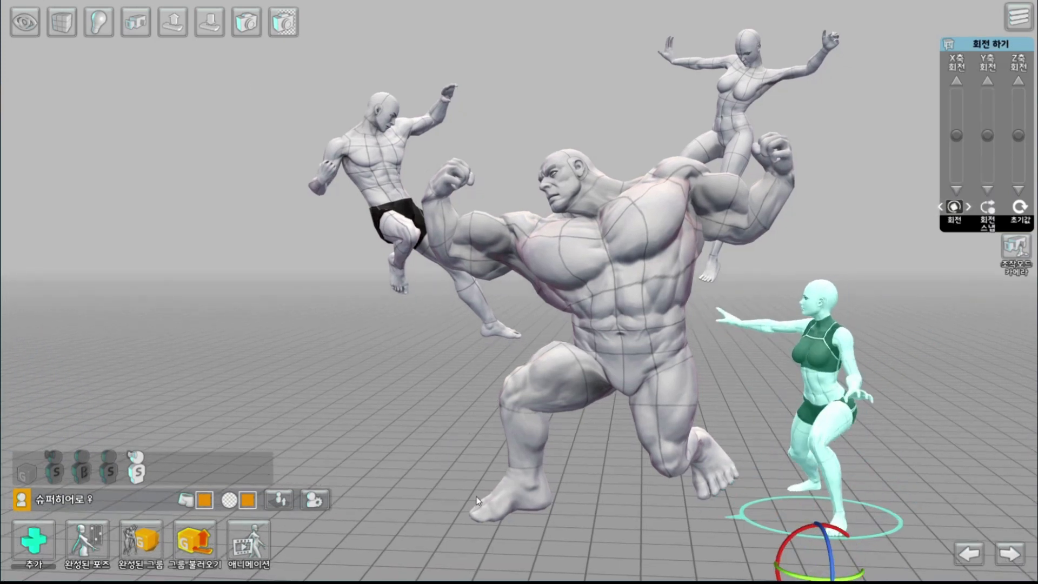
key("w")
left_click(718, 81)
middle_click_drag(819, 303, 768, 326)
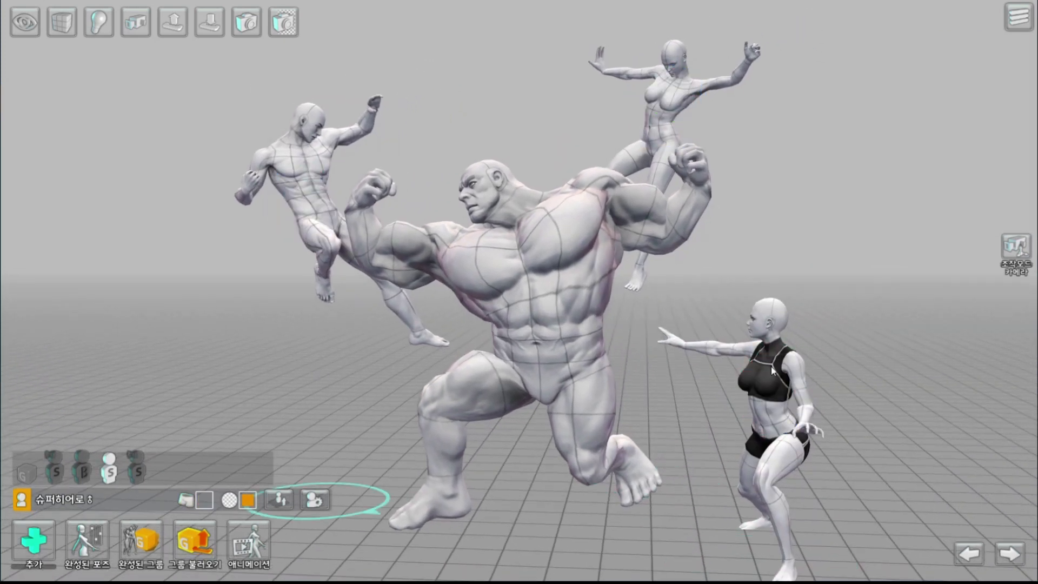
Add a second male superhero in a running pose and place him on the ground, facing the 빅맨 model
left_click(108, 457)
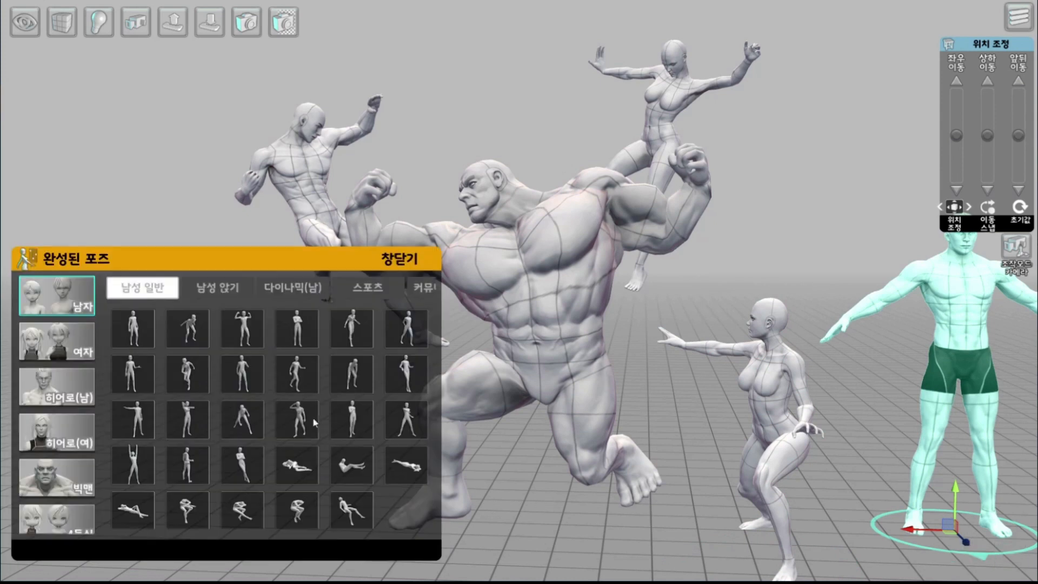
left_click(400, 259)
key("r")
left_click_drag(373, 441, 324, 480)
key("e")
middle_click_drag(422, 402, 452, 393)
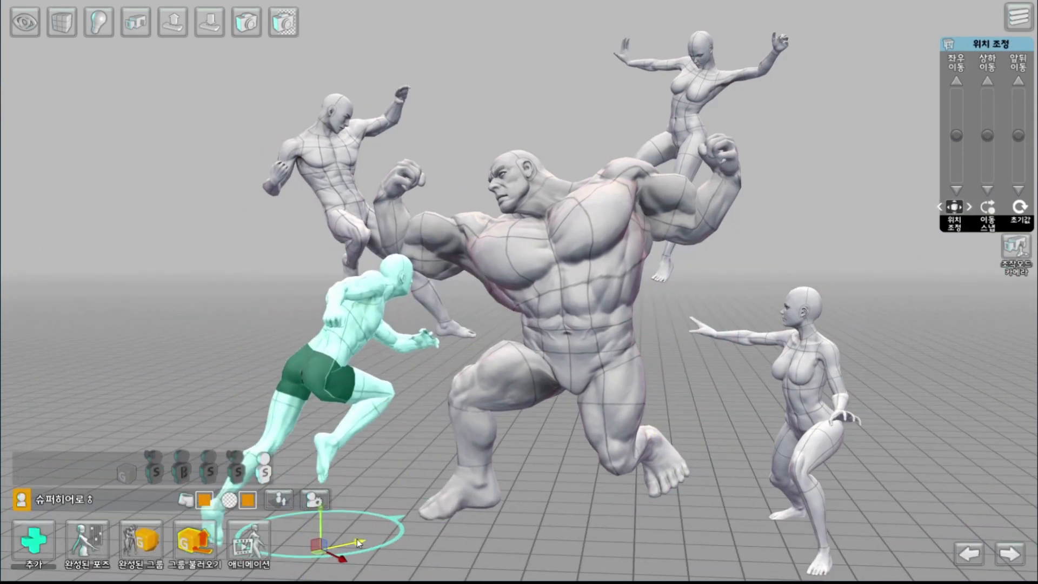
Fine-tune the running male superhero's position and pose in the foreground and hide his shorts
left_click_drag(298, 554, 299, 571)
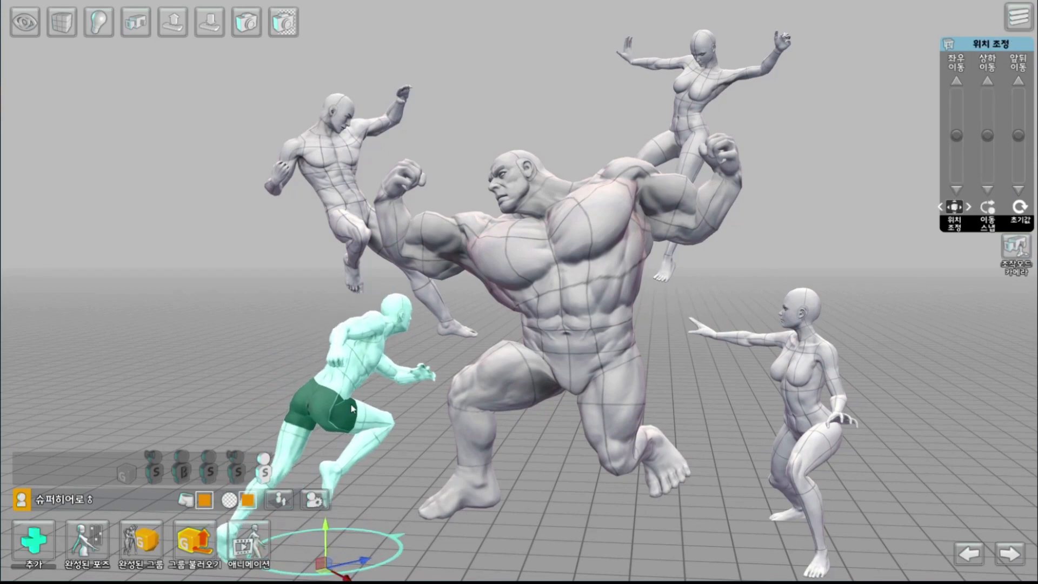
left_click(314, 500)
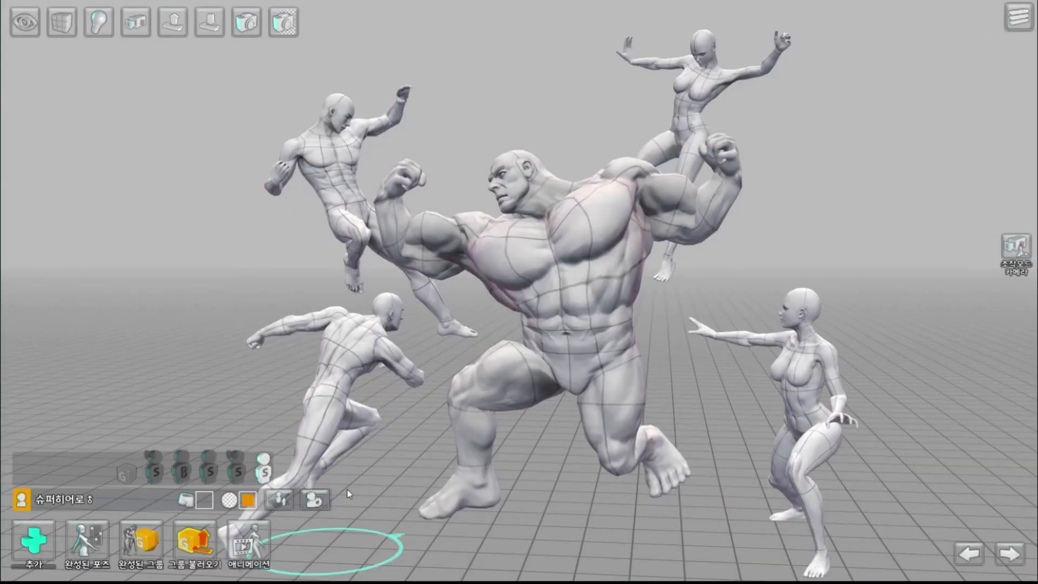
left_click(394, 455)
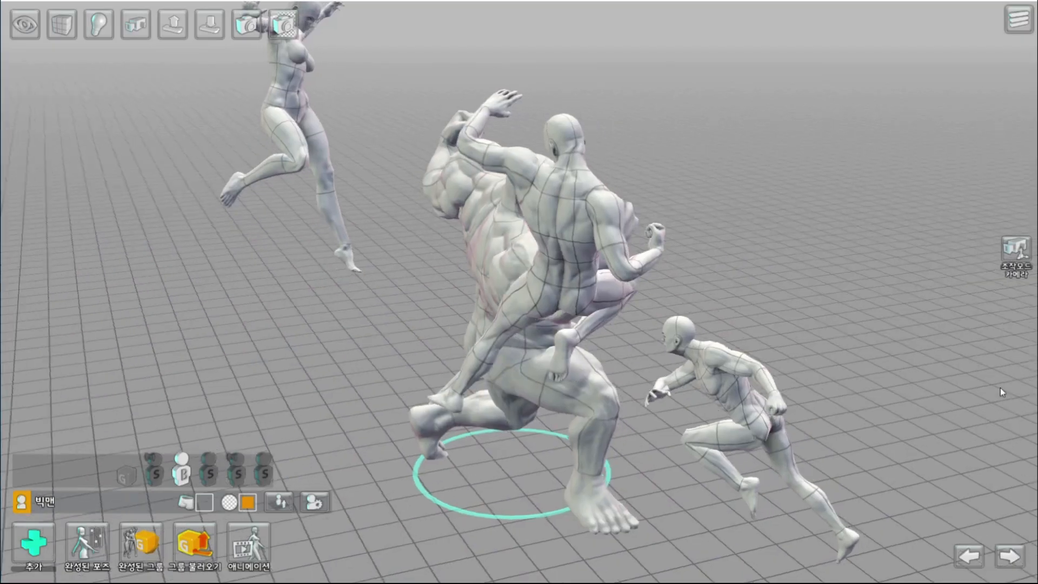
Capture the fight scene with a transparent background from different camera angles
left_click_drag(1000, 387, 730, 374)
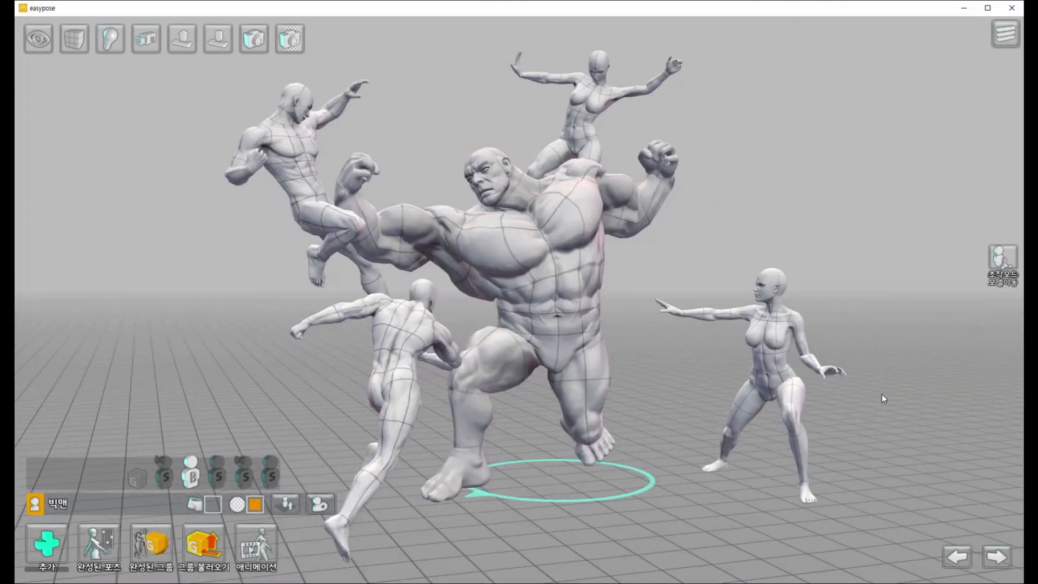
left_click_drag(881, 394, 624, 391)
left_click(282, 46)
left_click_drag(580, 335, 871, 401)
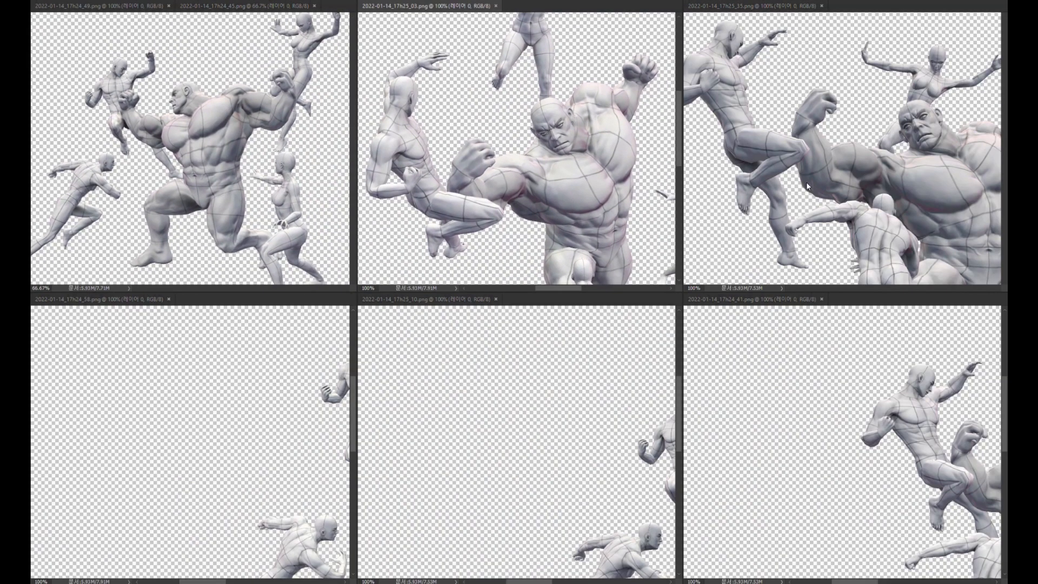
In Photoshop, reframe the 25-minute close-up with the running hero's back and the 17h24_41 image to show their figures
left_click_drag(865, 162, 910, 226)
left_click(933, 503)
left_click_drag(933, 519, 774, 454)
left_click_drag(773, 454, 816, 459)
Zoom and pan the 17h25_10 image to frame the 빅맨 figure and surrounding heroes at about 82%
left_click(528, 482)
left_click_drag(611, 476, 405, 445)
mouse_move(408, 438)
left_mouse_down("ctrl")
mouse_move(449, 431)
mouse_move(414, 432)
left_mouse_up("ctrl")
left_click_drag(557, 438, 500, 439)
Zoom and pan the 17h24_58 image to fit all five figures at about 56.6%
left_click(279, 478)
left_click_drag(279, 478, 61, 461)
left_click_drag(216, 444, 174, 442, "ctrl")
left_click_drag(203, 433, 193, 442)
Fill the layer behind the figures in the 17h24_45 image with black and lighten it to dark grey using Hue/Saturation
left_click(178, 186)
key("alt+Delete")
key("ctrl+u")
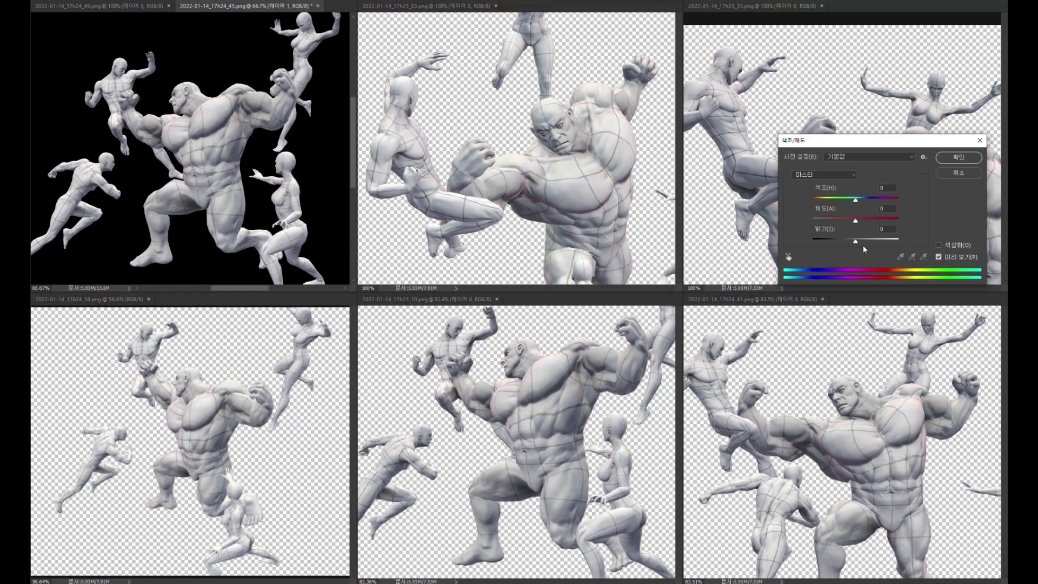
left_click_drag(857, 242, 864, 242)
left_click(956, 161)
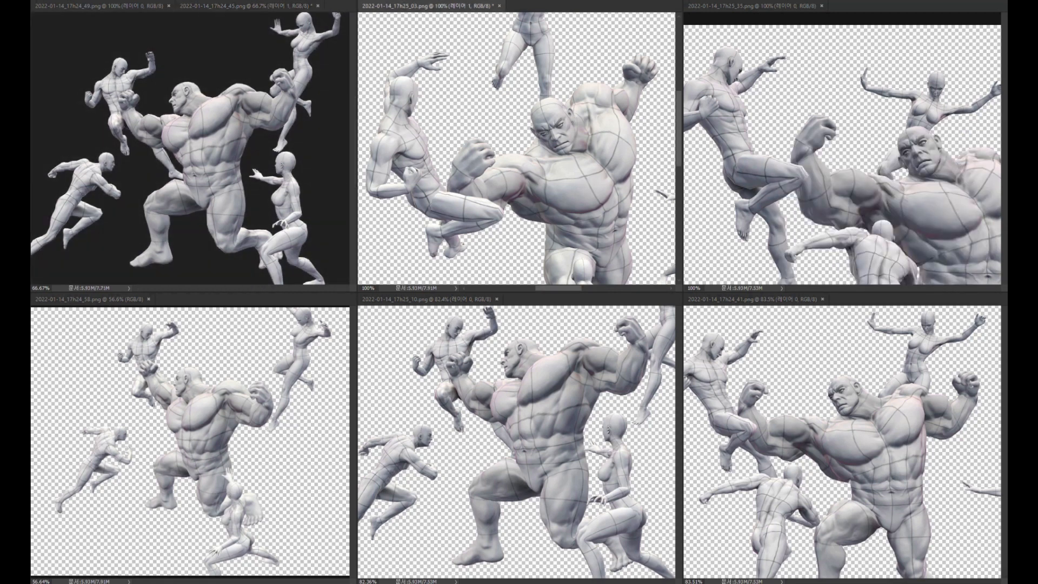
Fill the layers behind the figures in the five remaining images with the same dark grey
key("alt+Delete")
left_click(793, 216)
key("alt+Delete")
left_click(827, 400)
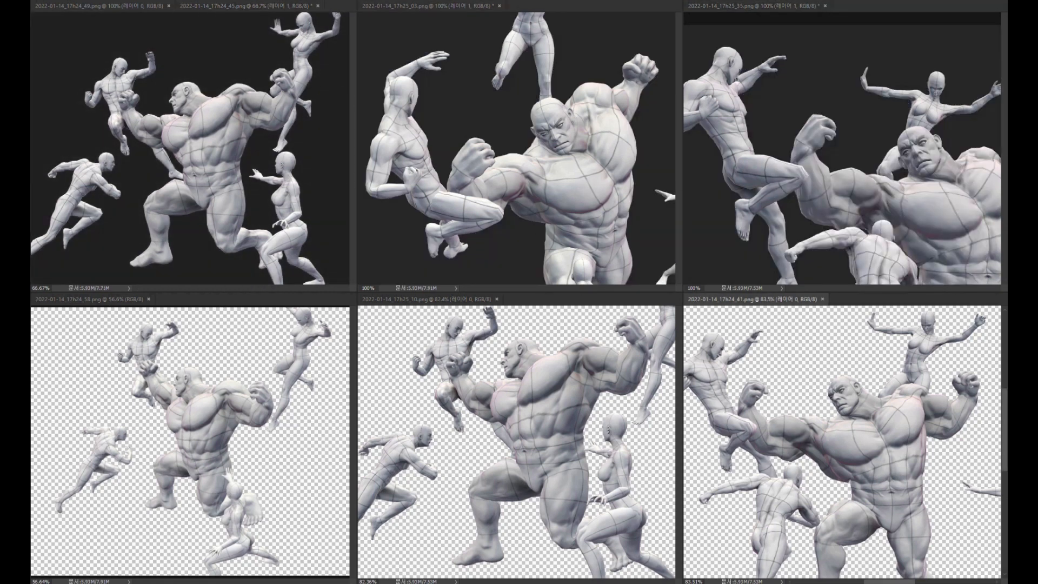
key("alt+Delete")
left_click(562, 427)
key("alt+Delete")
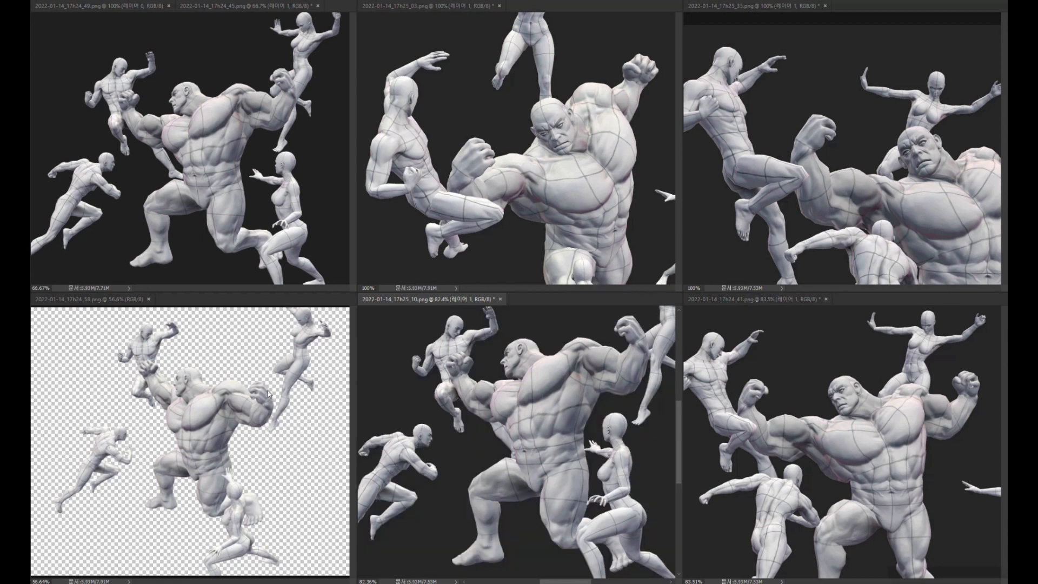
key("alt+Delete")
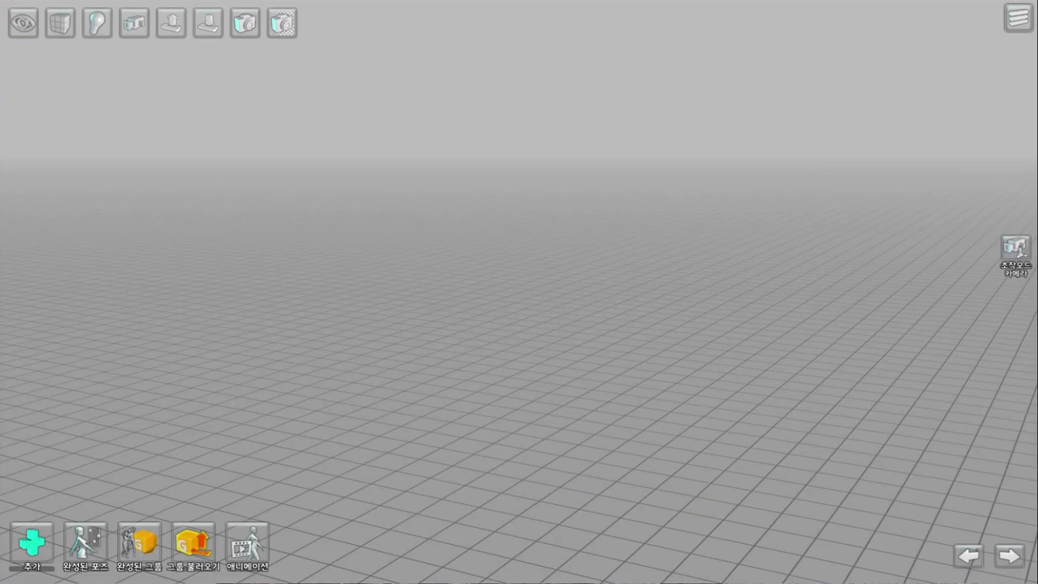
Add a 슈퍼히어로♀ model and give it the one-legged pose with both arms spread from the 히어로(여) set
left_click(31, 543)
left_click(49, 474)
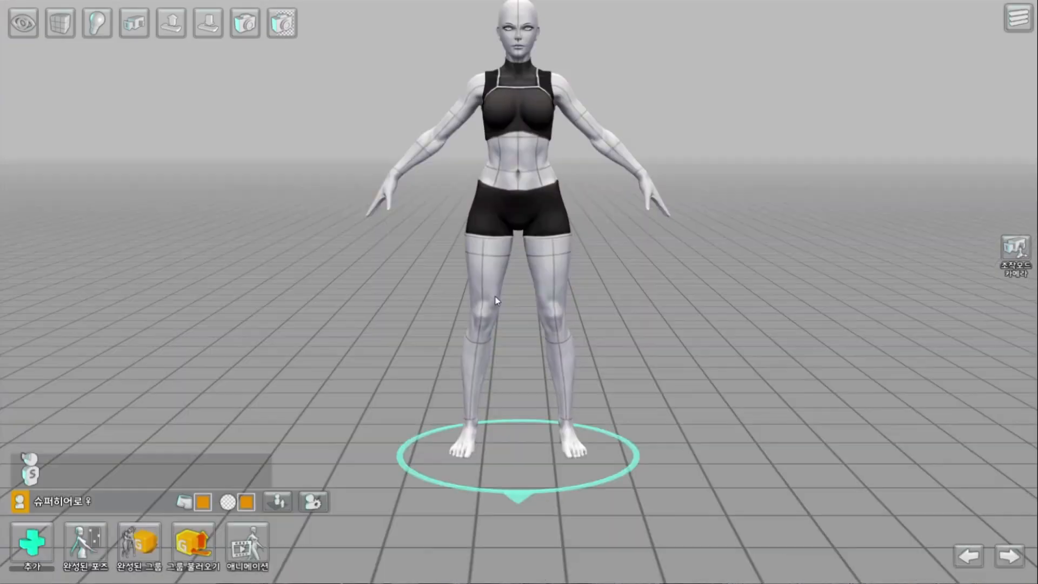
left_click(85, 543)
left_click(55, 434)
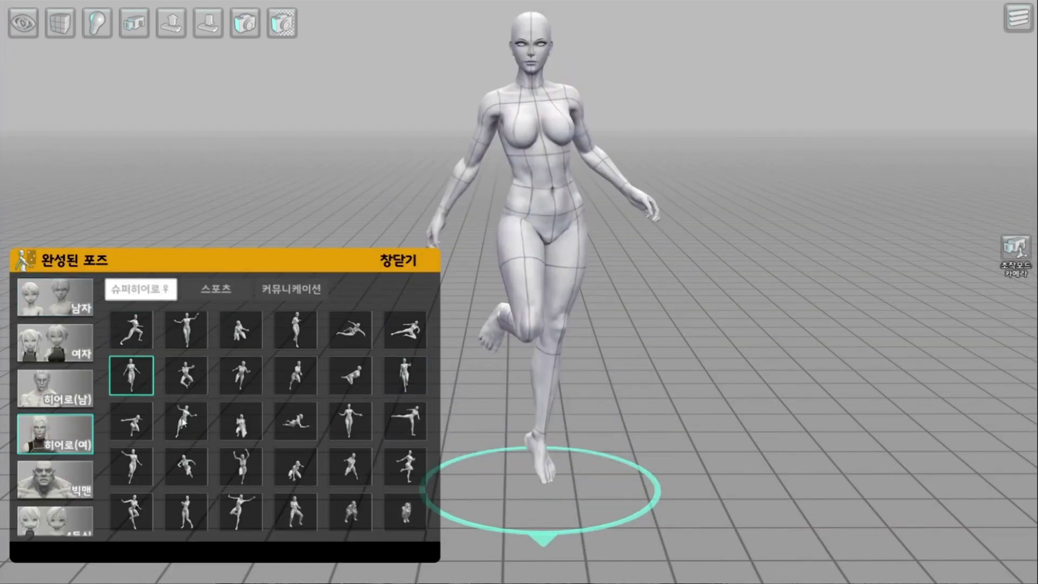
left_click(241, 513)
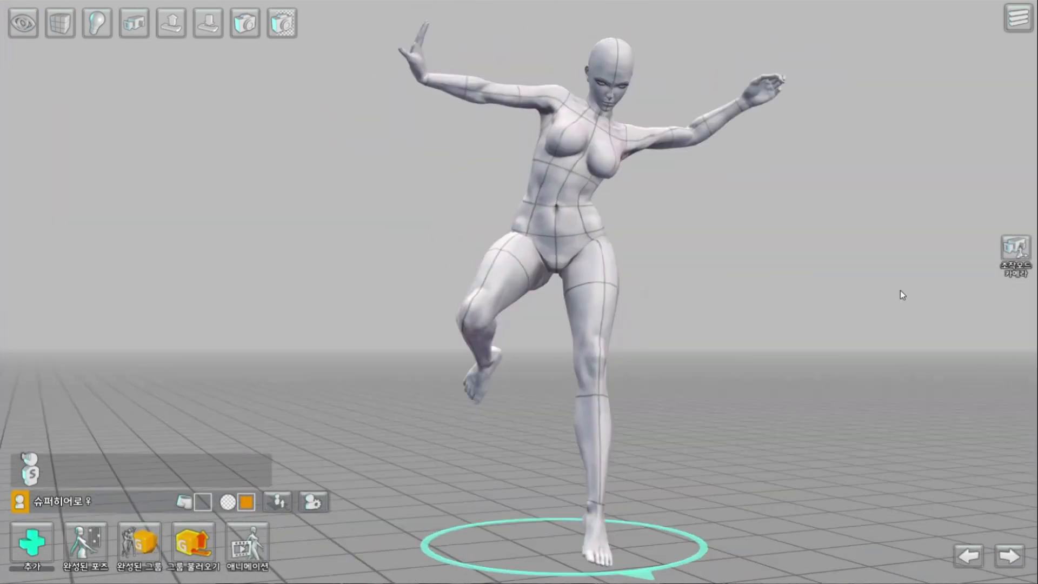
Give the female superhero's right hand a pointing-finger hand pose
left_click(651, 274)
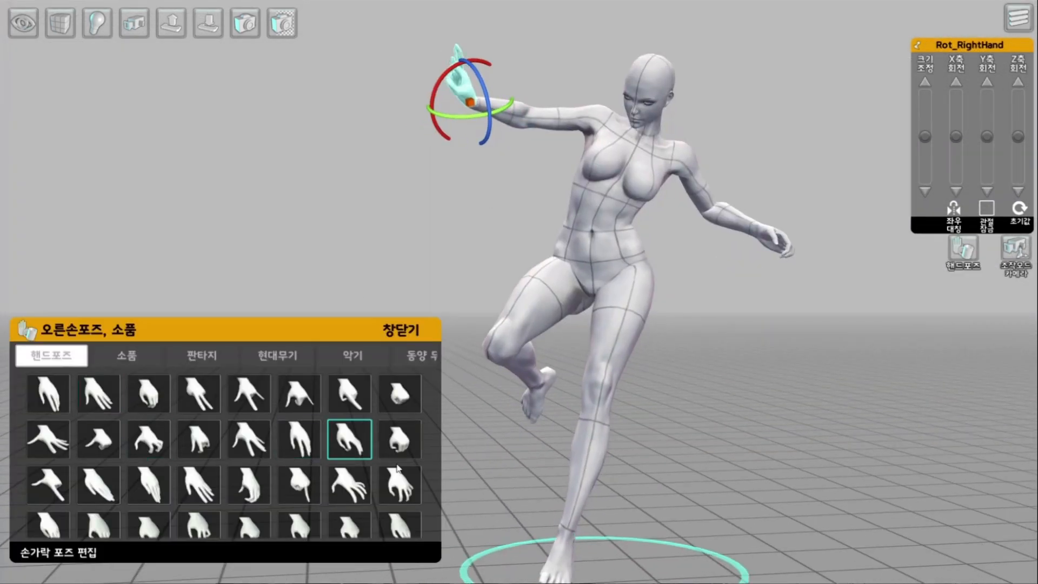
left_click(349, 393)
scroll(357, 432, "down", 1)
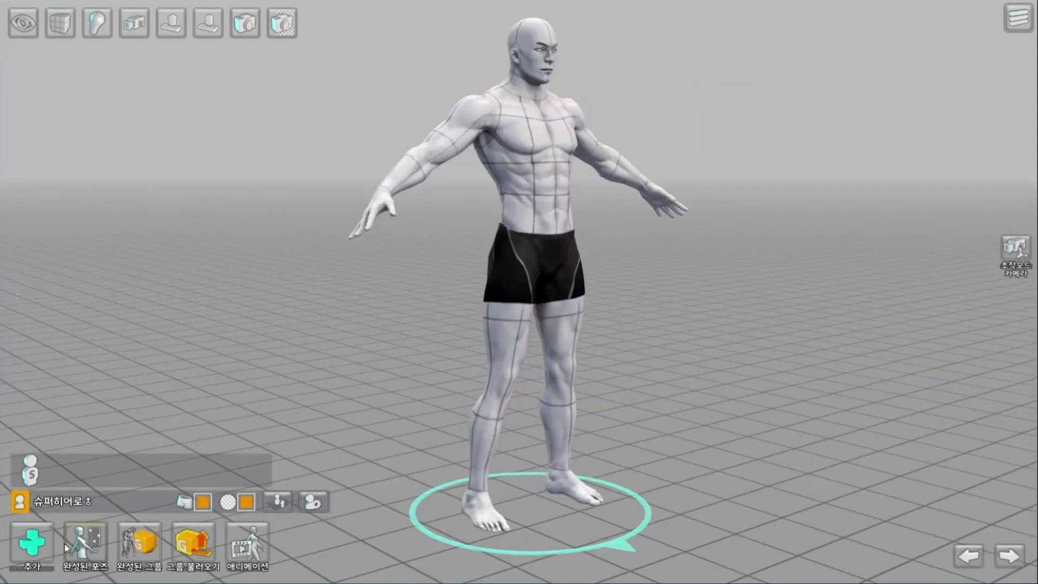
Try the running and raised-fists poses from the 다이나믹(남) set on the 슈퍼히어로♂ model
left_click(66, 547)
left_click(132, 375)
left_click(405, 374)
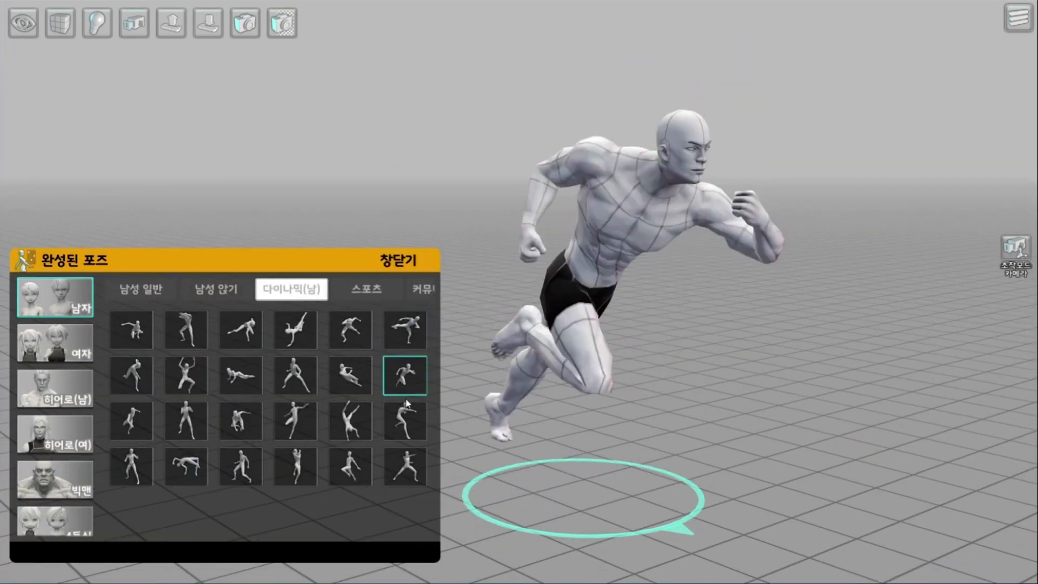
left_click(186, 420)
left_click(219, 295)
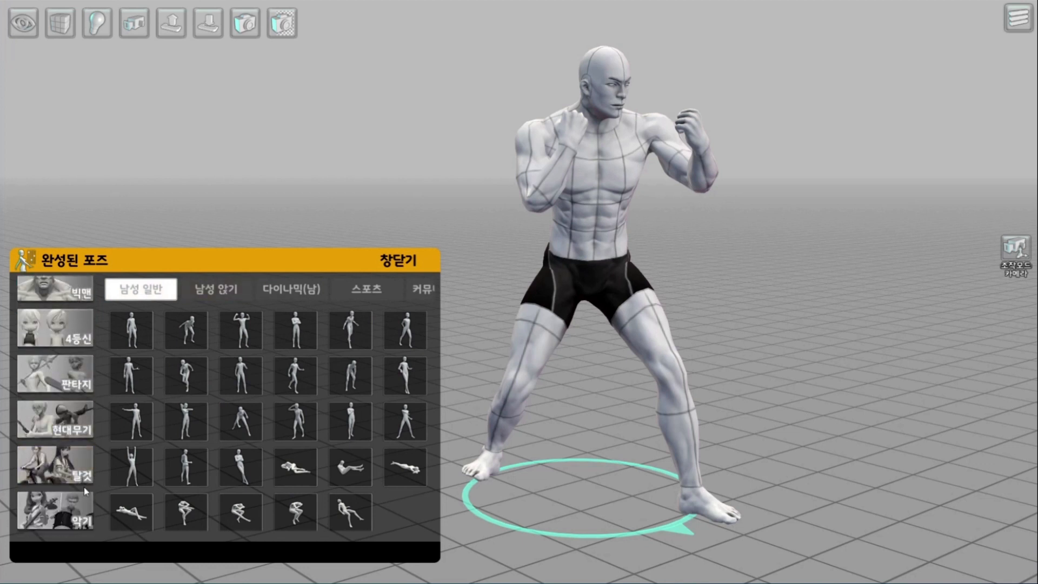
Try several 슈퍼히어로♂ poses from the 히어로(남) set on the male superhero, including the leaping pose with spread arms
scroll(83, 488, "up", 4)
left_click(55, 388)
left_click(406, 331)
left_click(241, 422)
left_click(291, 290)
left_click(134, 292)
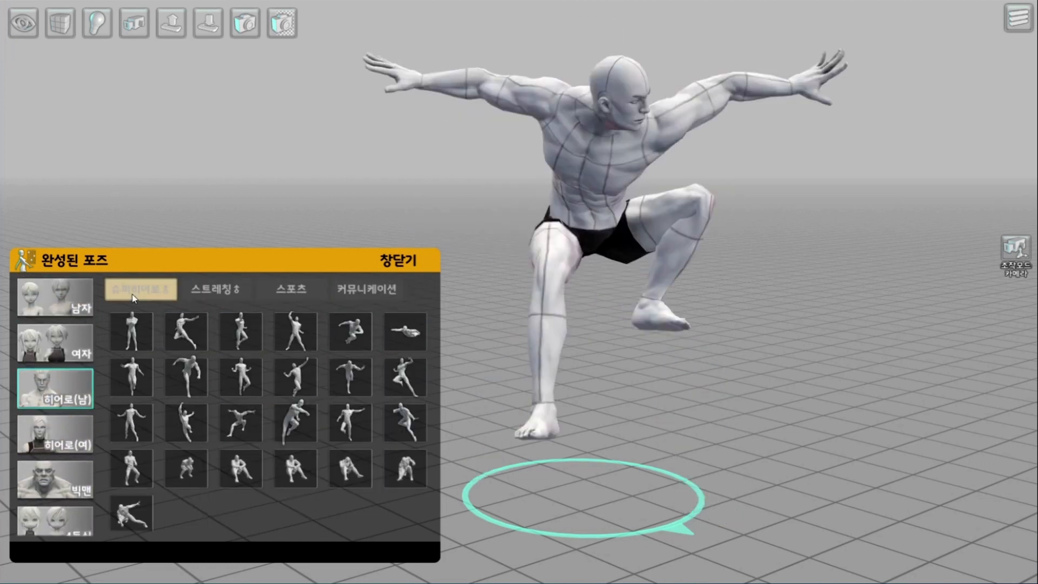
left_click(132, 376)
Try the sprint, side-kick, bridge and boxing-stance poses from the 다이나믹(남) set on the male superhero
left_click(64, 302)
left_click(291, 289)
left_click(350, 330)
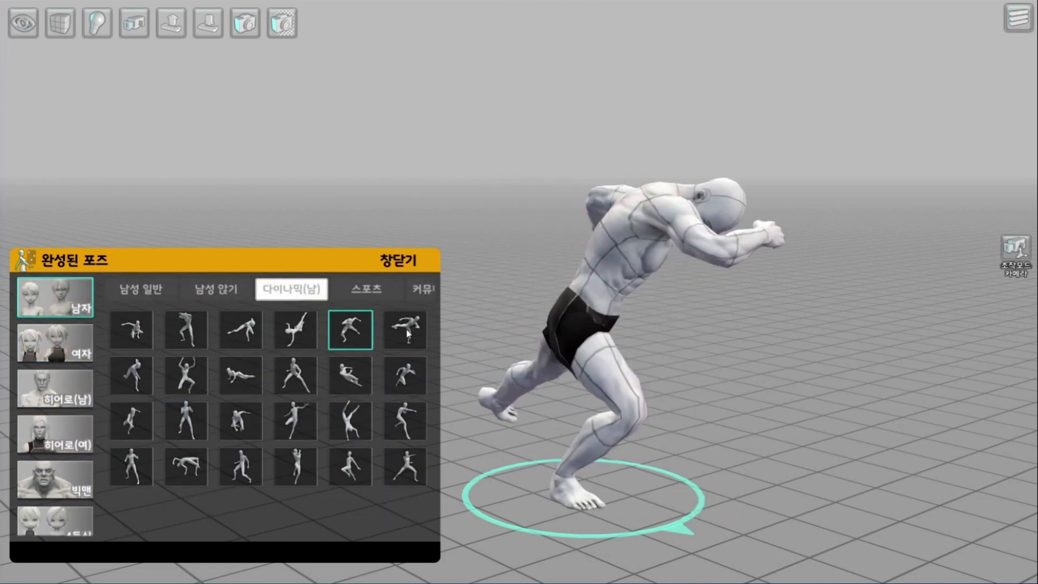
left_click(405, 329)
left_click(186, 466)
left_click(129, 475)
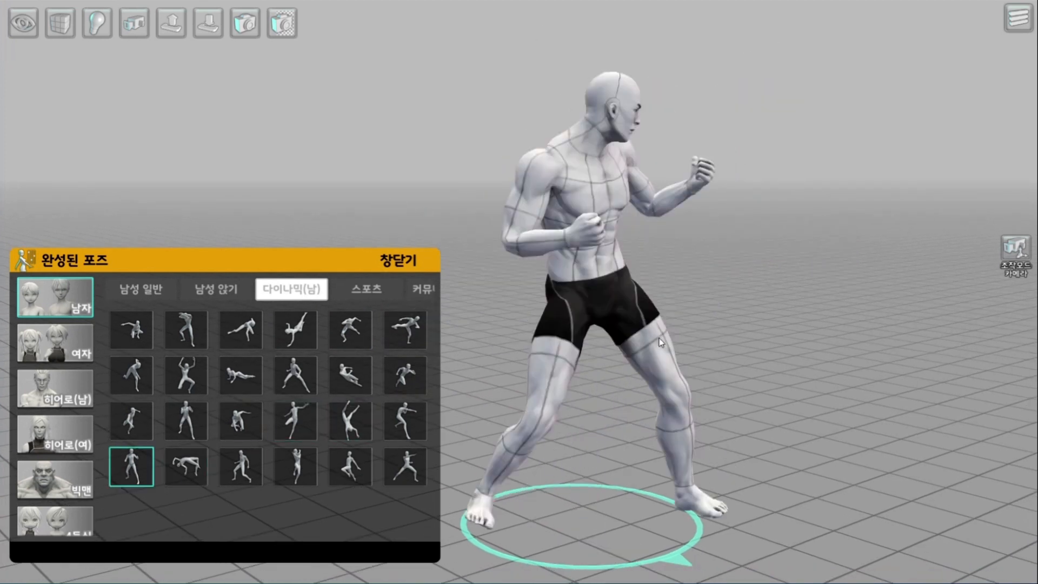
Try more 다이나믹(남) poses on the male superhero, ending with the high side kick, and close the pose library
left_click(350, 466)
left_click(241, 329)
left_click(295, 420)
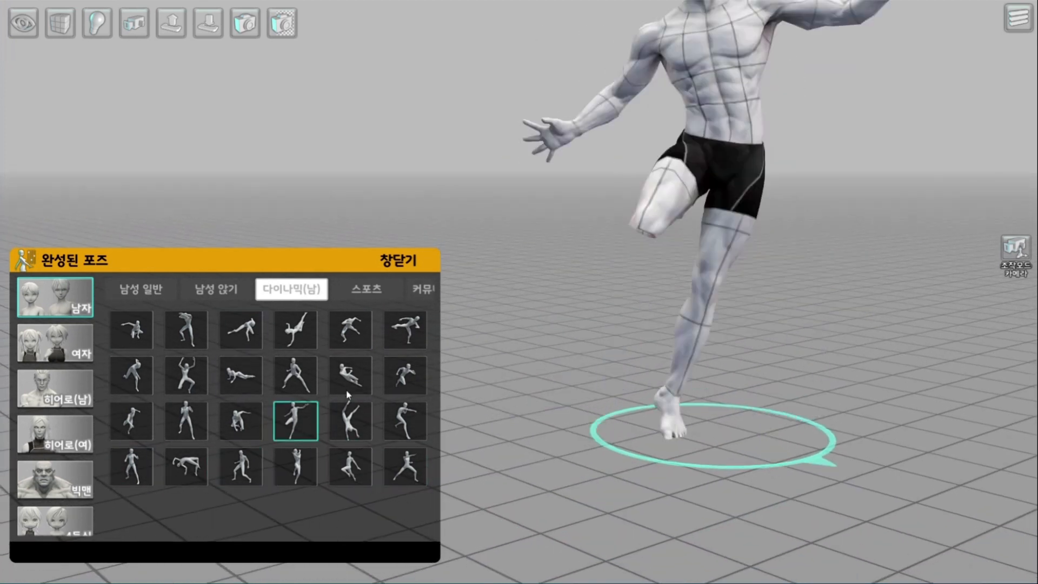
left_click(406, 375)
left_click(296, 375)
left_click(405, 330)
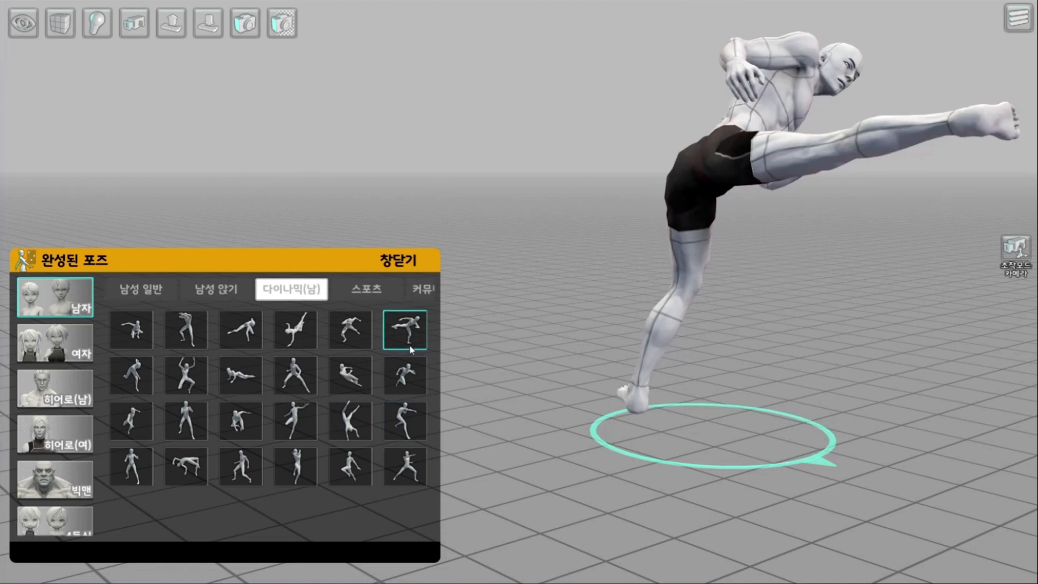
left_click(398, 261)
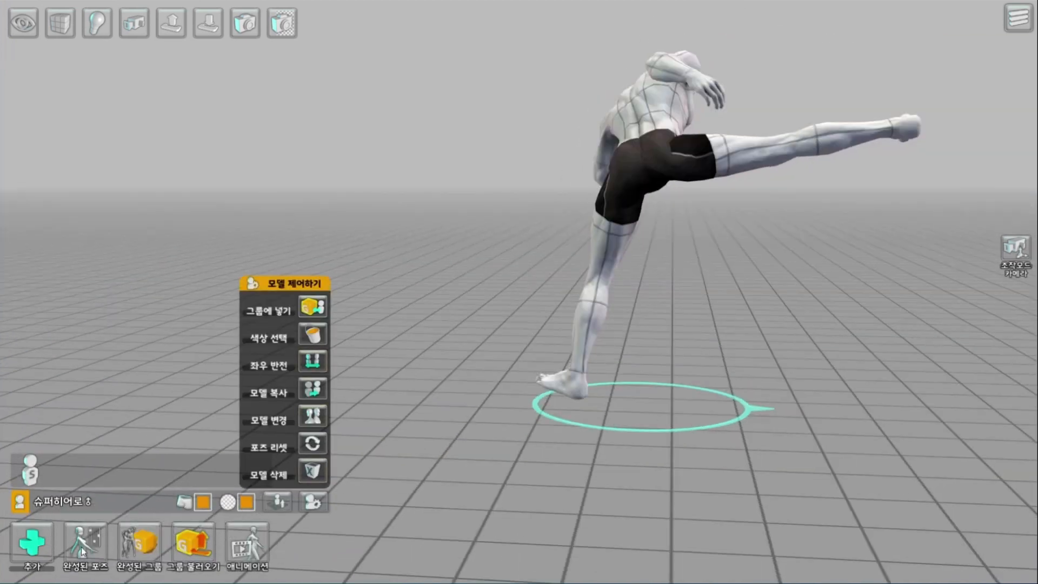
Compare more 다이나믹(남) action poses on the male superhero and apply the lunging punch in the third row's last slot
left_click(109, 551)
left_click(291, 289)
left_click(295, 375)
left_click(405, 376)
left_click(405, 466)
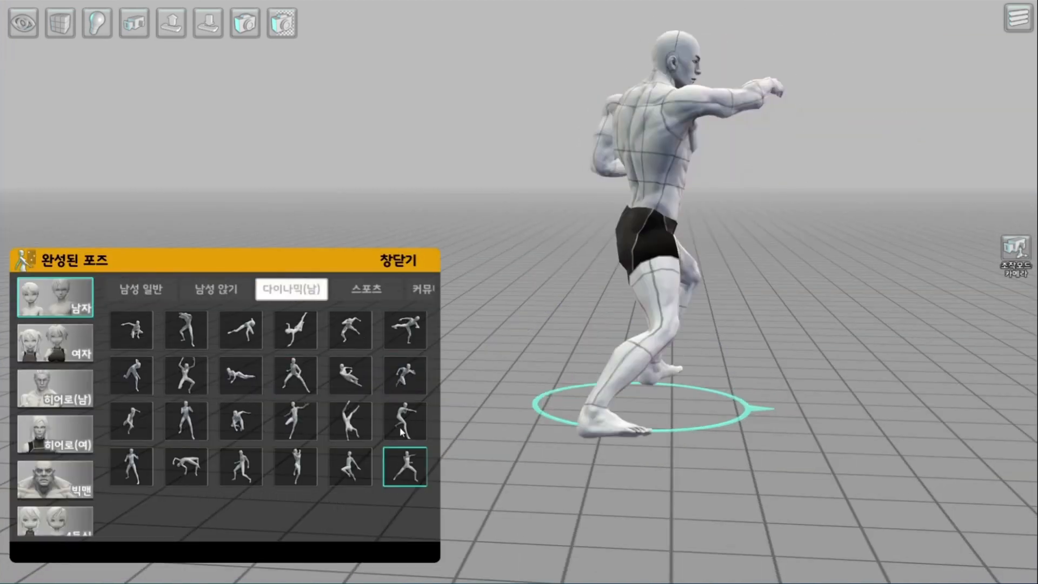
left_click(402, 431)
left_click(398, 260)
Mirror the male superhero's punching pose left to right and adjust its upper body
left_click_drag(724, 437, 504, 430)
left_click(312, 362)
left_click_drag(854, 362, 712, 336)
left_click(563, 181)
left_click_drag(609, 178, 601, 132)
left_click_drag(819, 352, 811, 325)
left_click(641, 283)
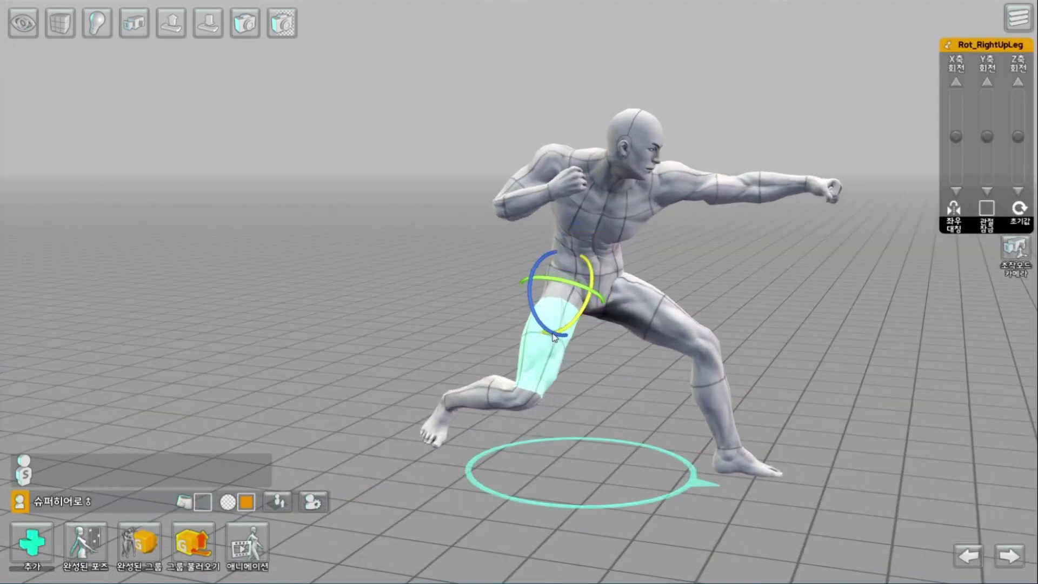
Refine the punching pose by adjusting the male superhero's right leg and outstretched left hand
left_click_drag(801, 368, 817, 319)
left_click(622, 138)
right_click_drag(826, 368, 857, 405)
left_click(619, 235)
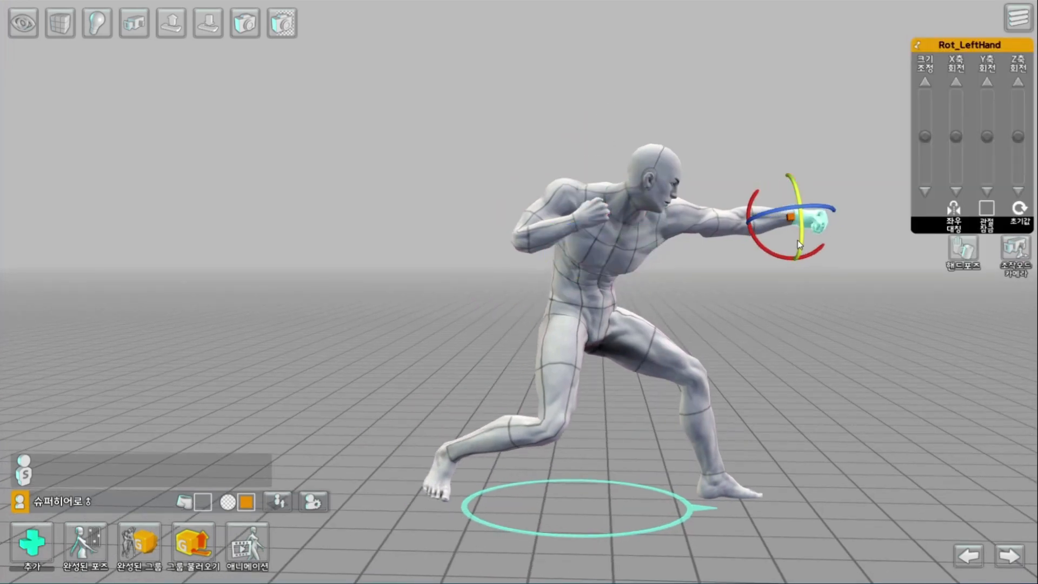
left_click_drag(757, 400, 619, 393)
right_click_drag(619, 393, 583, 368)
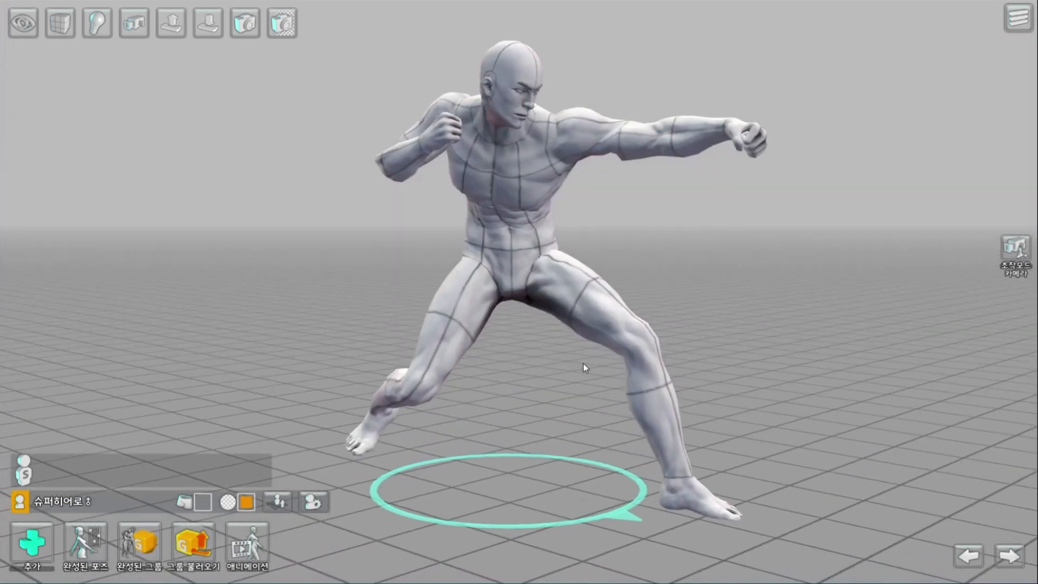
left_click(160, 34)
left_click(736, 428)
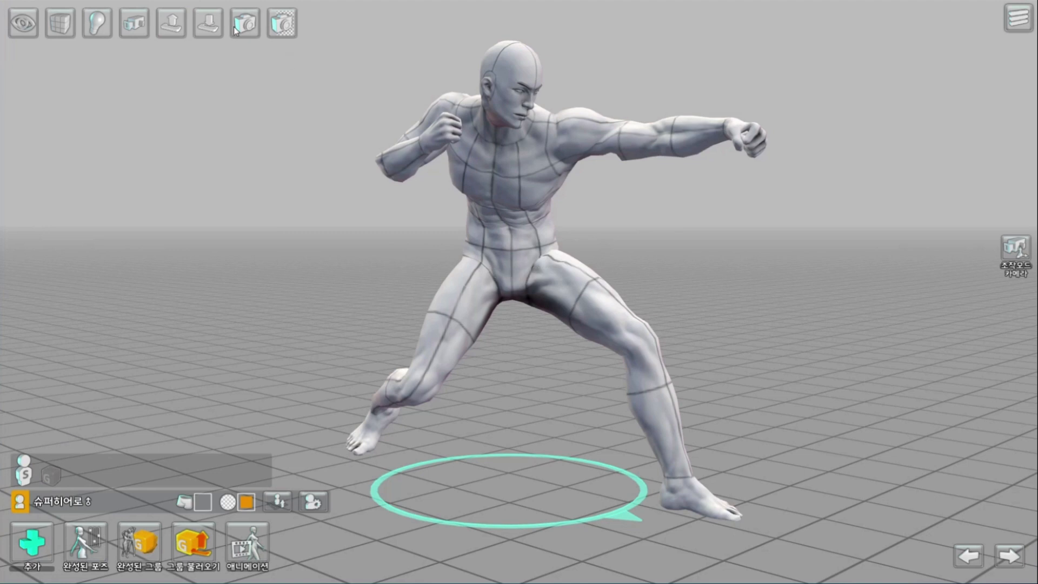
left_click(27, 476)
left_click(176, 29)
left_click(650, 434)
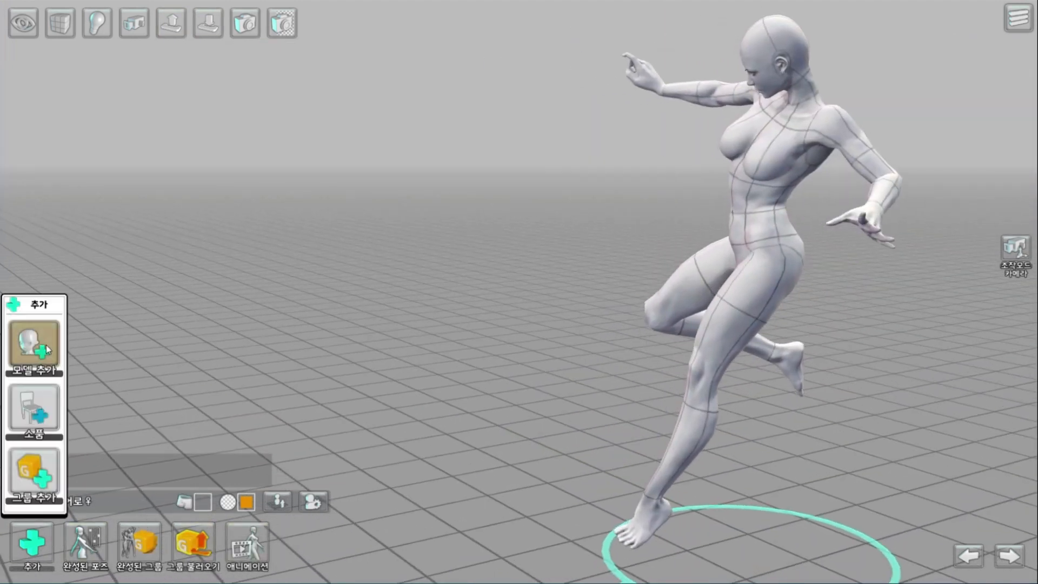
Add a 슈퍼히어로♂ model to the female superhero's scene and move it beside her
left_click(48, 350)
left_click(421, 257)
left_click(619, 526)
left_click_drag(741, 540, 495, 441)
left_click(953, 216)
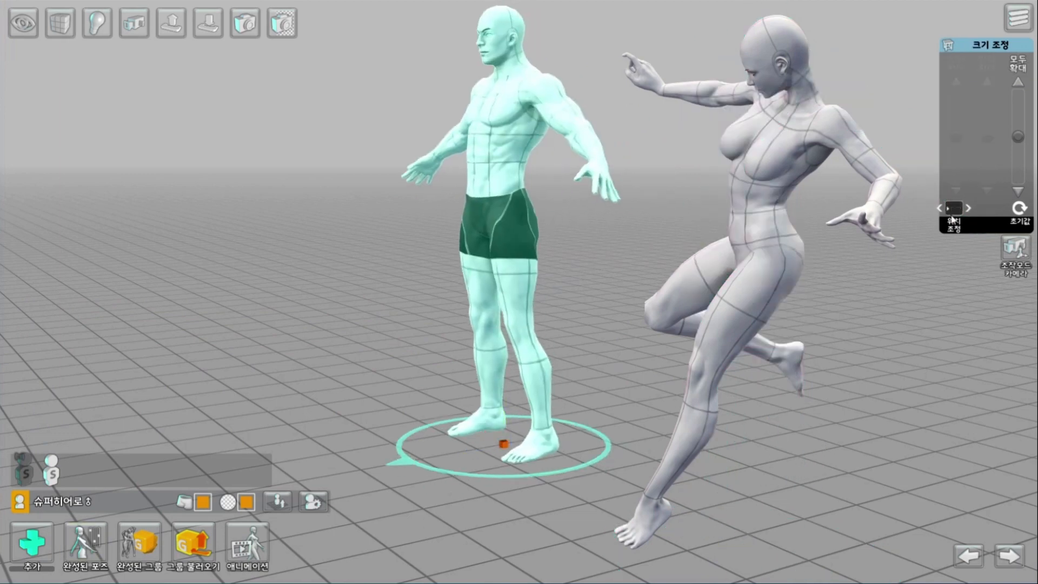
left_click(953, 215)
Apply the lunging punch pose from the 다이나믹(남) set to the male superhero standing beside the woman
left_click(85, 543)
left_click(403, 467)
left_click(313, 501)
left_click_drag(763, 380, 644, 397)
left_click(516, 216)
Reposition the punching male superhero close behind the leaping female figure
left_click_drag(463, 440, 589, 433)
left_click(773, 303)
left_click(541, 347)
left_click(523, 464)
left_click_drag(524, 464, 528, 317)
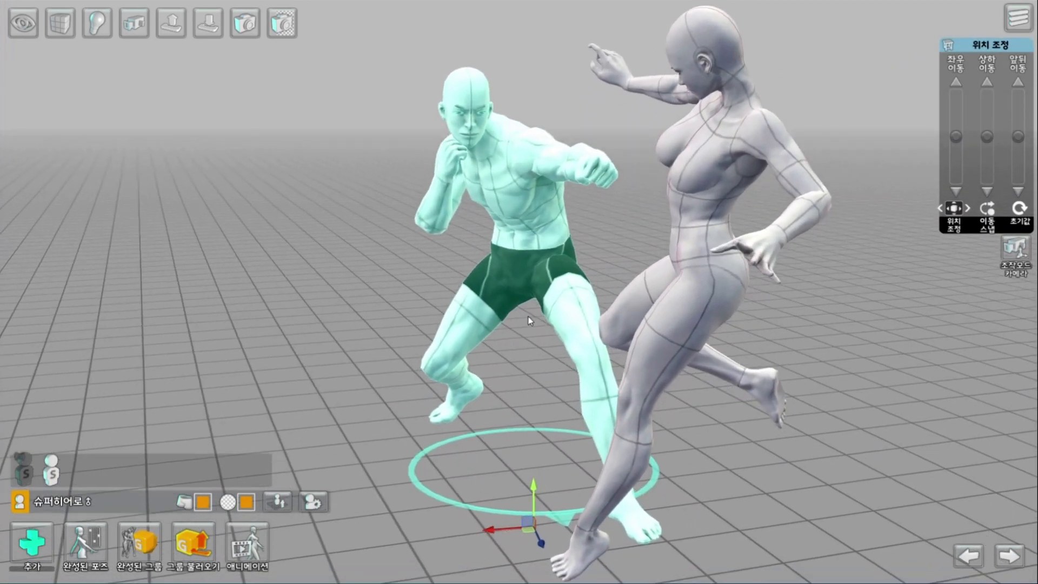
left_click(529, 321)
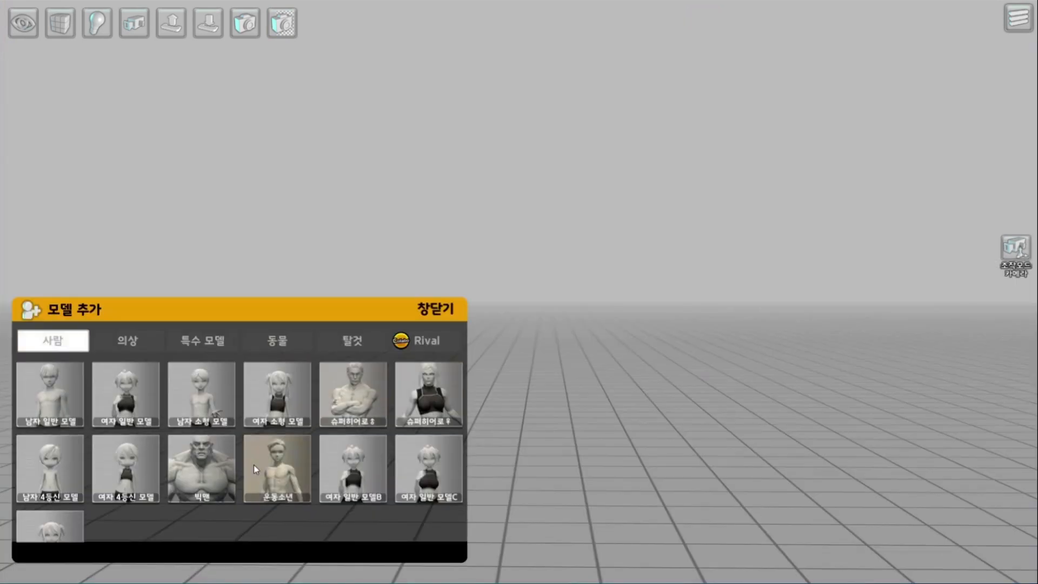
Add a 빅맨 model and apply a finished pose from the 남자 스포츠 set to it
left_click(255, 465)
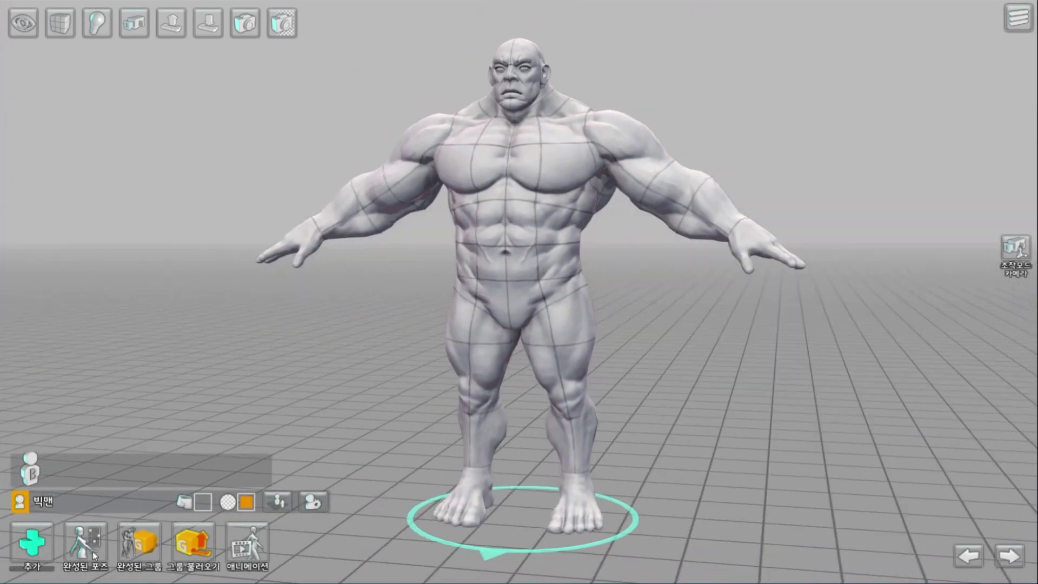
left_click(93, 555)
left_click(367, 289)
left_click(186, 375)
Try several 다이나믹(남) poses on the 빅맨 model
left_click(292, 289)
left_click(296, 331)
left_click(352, 337)
left_click(296, 466)
left_click(350, 466)
left_click(296, 375)
Try poses from the 빅맨 category on the big man
left_click(54, 479)
left_click(216, 289)
left_click(241, 330)
left_click(241, 375)
left_click(405, 421)
Try 슈퍼히어로♀ and 스포츠 poses from the 히어로(여) category on the big man, including the standing leg split
left_click(55, 434)
left_click(186, 420)
left_click(351, 375)
left_click(296, 466)
left_click(186, 420)
left_click(131, 512)
left_click(217, 289)
left_click(241, 375)
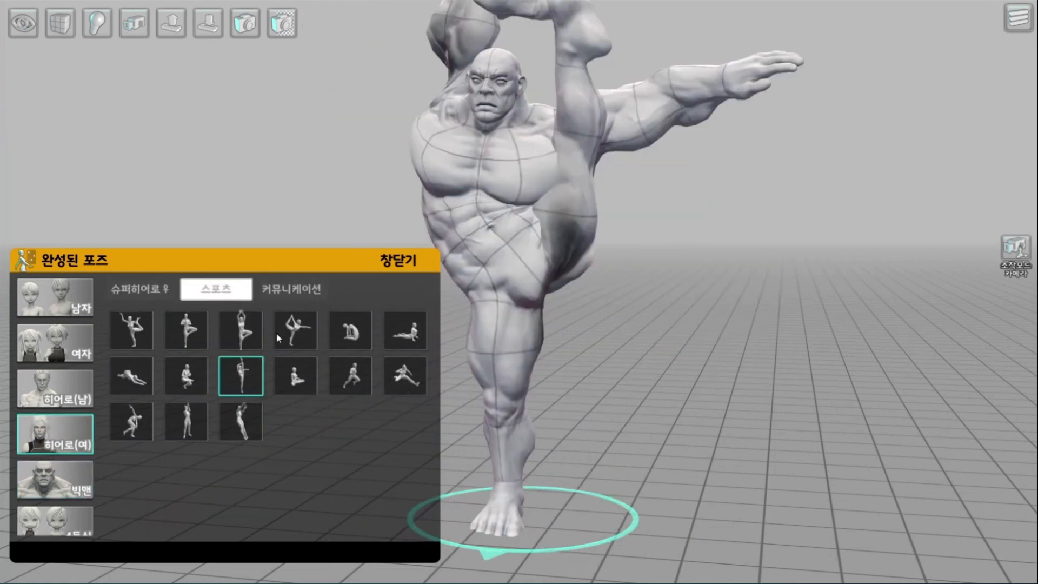
left_click(131, 375)
Try a range of 슈퍼히어로♂ poses from the 히어로(남) category on the big man and close the pose library
left_click(55, 388)
left_click(241, 422)
left_click(296, 421)
left_click(405, 421)
left_click(241, 421)
left_click(405, 376)
left_click(132, 375)
left_click(306, 422)
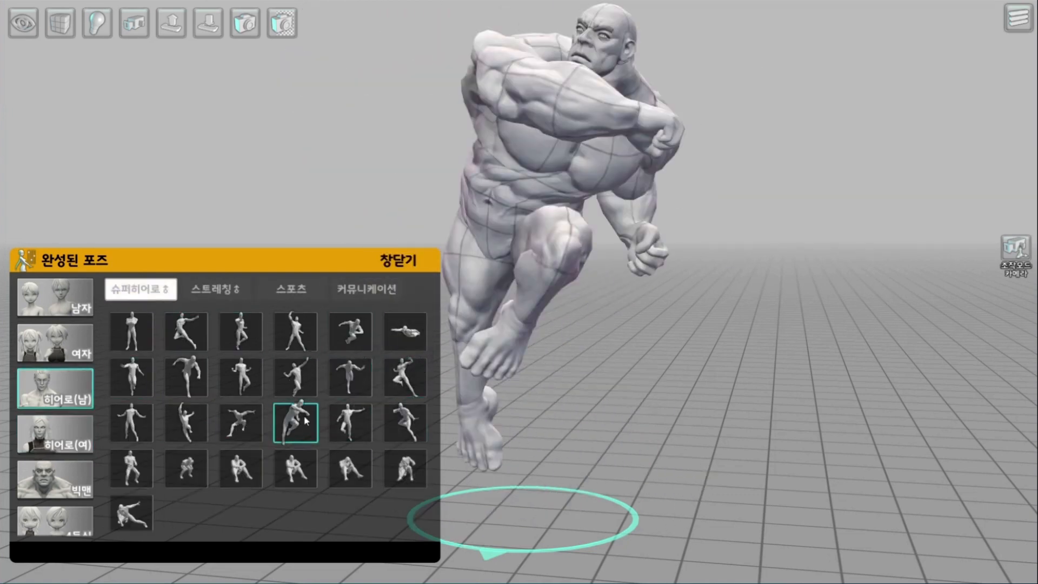
left_click(399, 262)
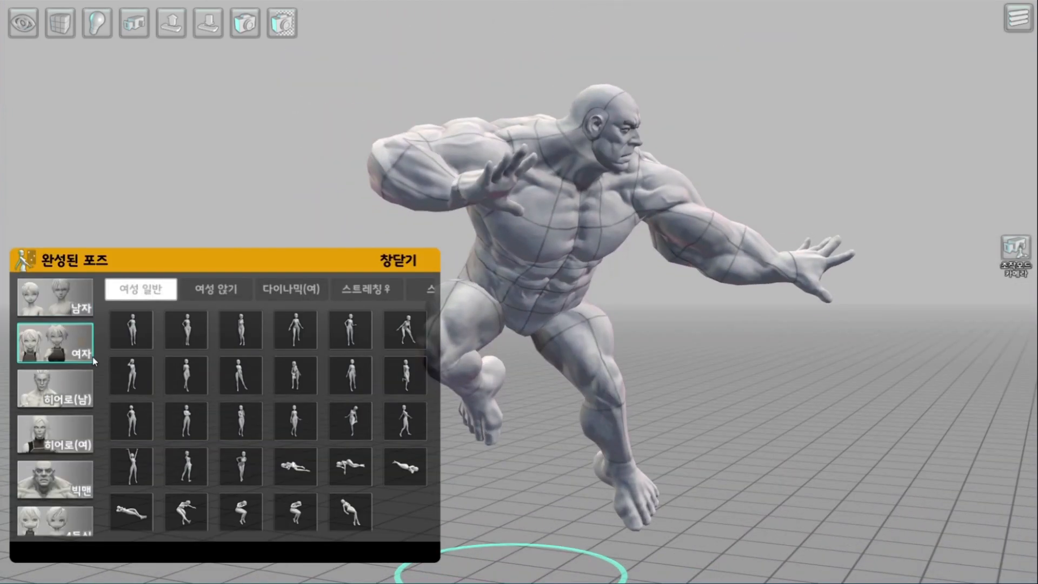
Try a lying pose from the 여자 set and apply the low crawling 다이나믹(남) pose to the big man
left_click(296, 467)
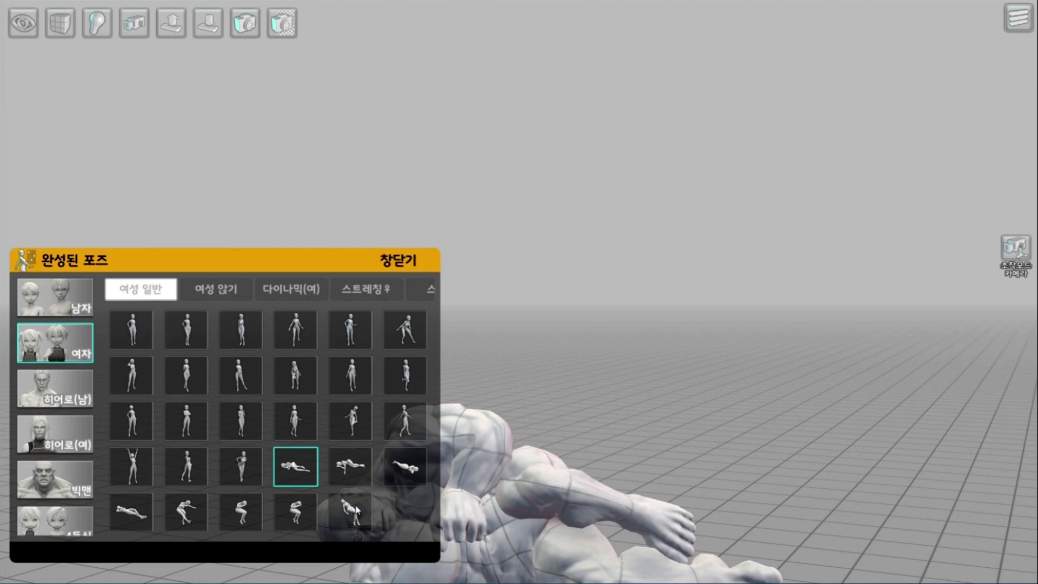
left_click(55, 297)
left_click(292, 289)
left_click(295, 329)
left_click(241, 328)
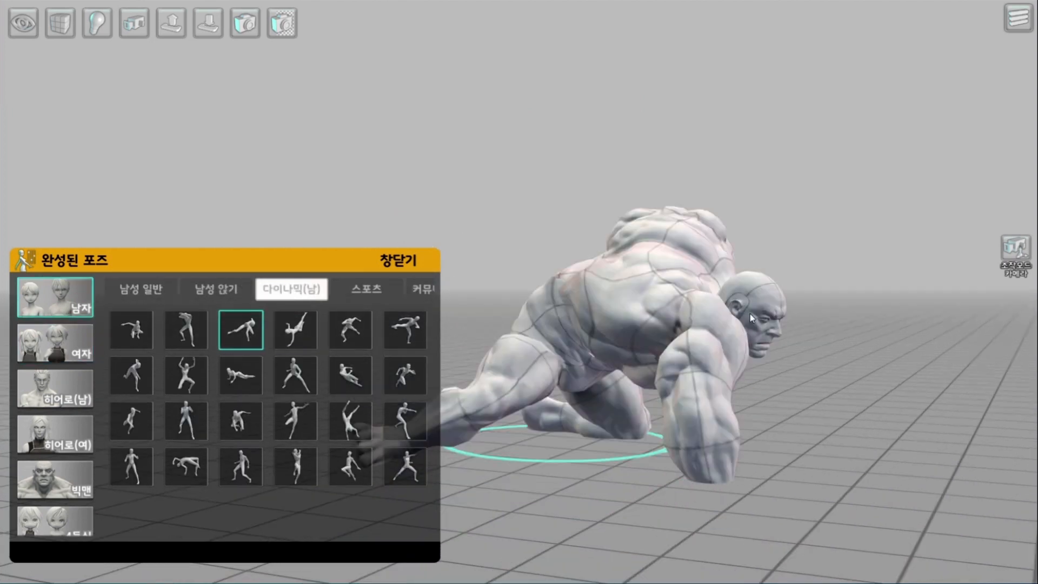
left_click(399, 261)
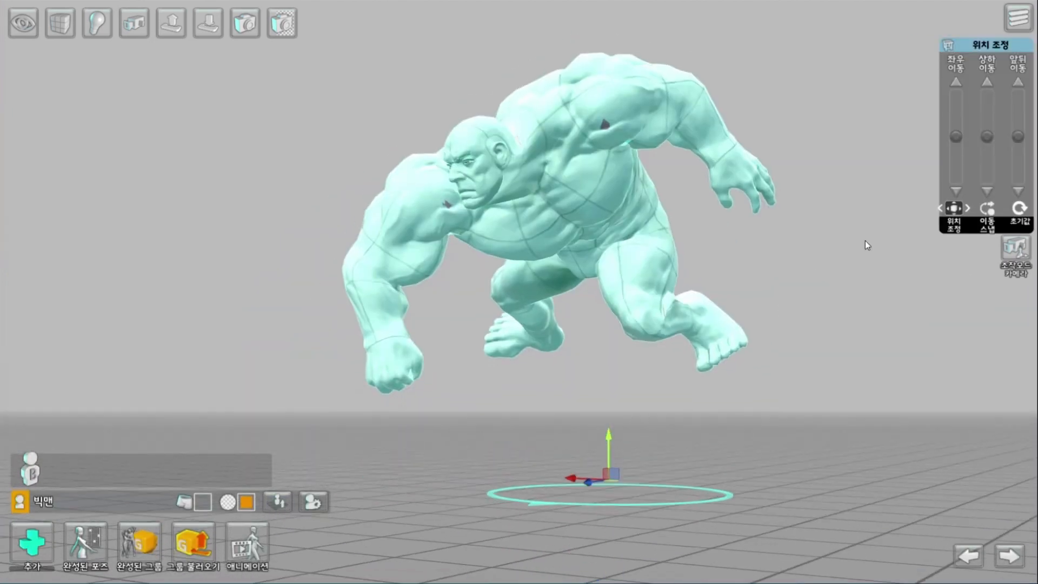
Rotate the whole 빅맨 figure about its base to tilt its body more upright
left_click(649, 475)
left_click_drag(648, 476, 618, 506)
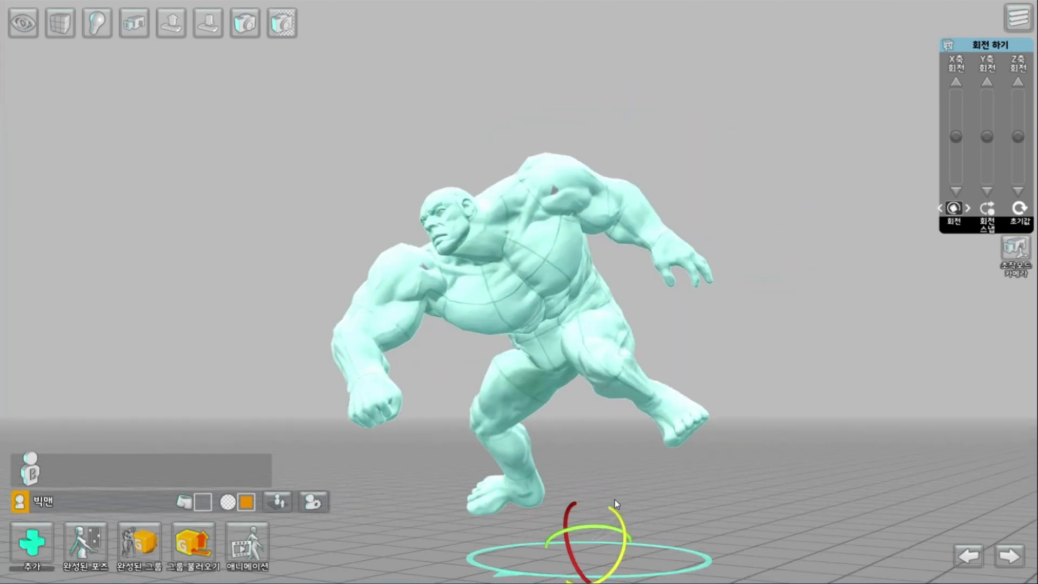
left_click(532, 406)
Change the big man's right hand pose and open the hand pose options for his left hand
left_click(410, 447)
left_click(962, 247)
left_click(301, 424)
left_click(399, 329)
left_click(652, 220)
left_click(962, 248)
left_click(398, 329)
Adjust the rotation of the big man's head and upper body
left_click(416, 238)
left_click_drag(738, 384, 722, 424)
left_click(422, 243)
left_click_drag(425, 260, 444, 236)
left_click_drag(541, 315, 519, 295)
left_click_drag(703, 373, 657, 367)
Adjust the big man's right lower leg and shift the whole figure's position
left_click(535, 322)
left_click(603, 309)
left_click(605, 373)
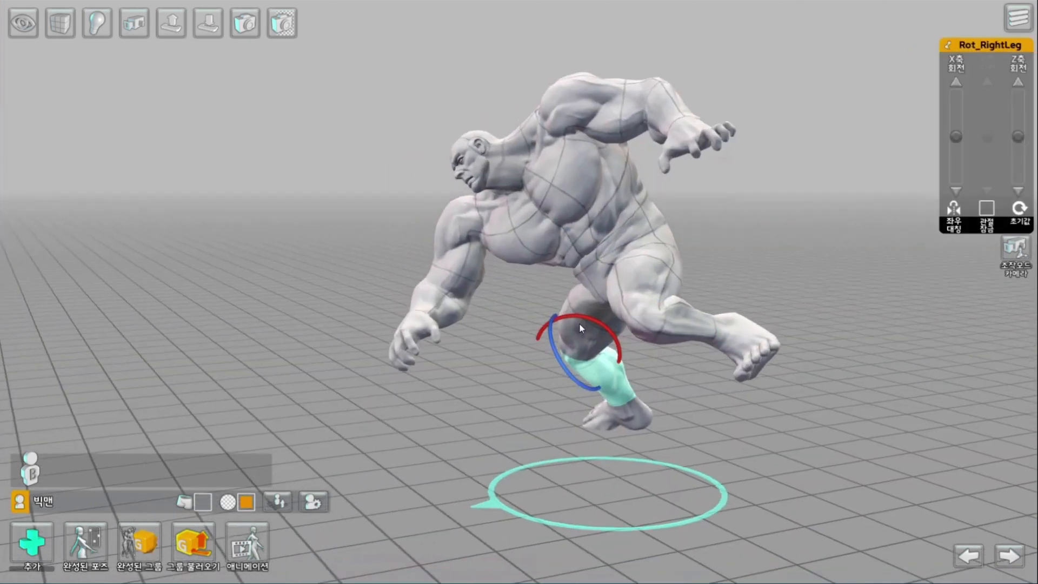
left_click(278, 502)
left_click_drag(611, 420, 613, 373)
left_click(514, 394)
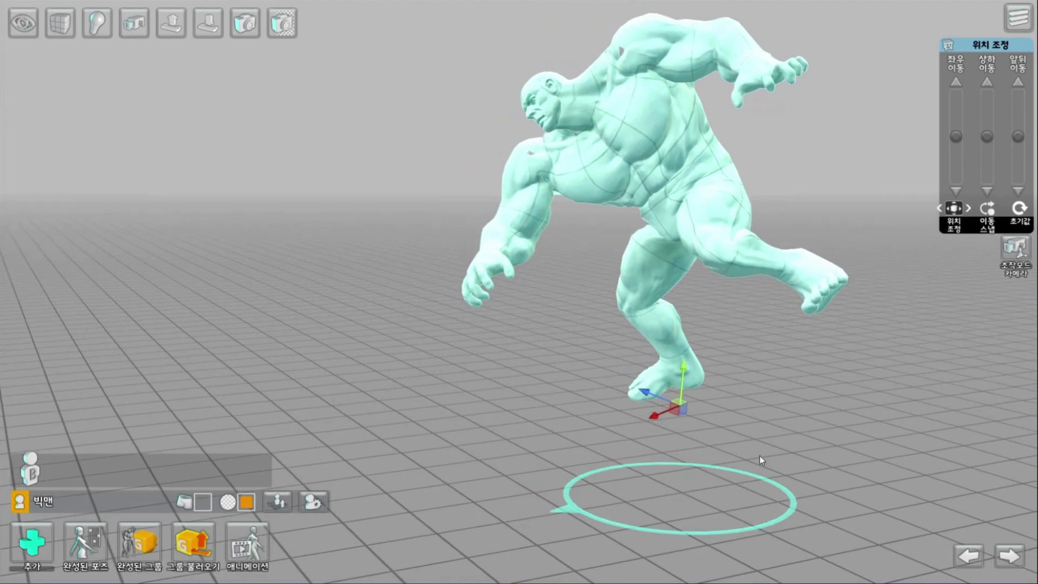
Raise the big man's left arm behind his body
left_click(741, 60)
left_click_drag(844, 184, 757, 378)
left_click(799, 107)
Rotate the big man's left hand and change it to an open, clawed hand pose
left_click(749, 59)
left_click_drag(845, 65, 836, 52)
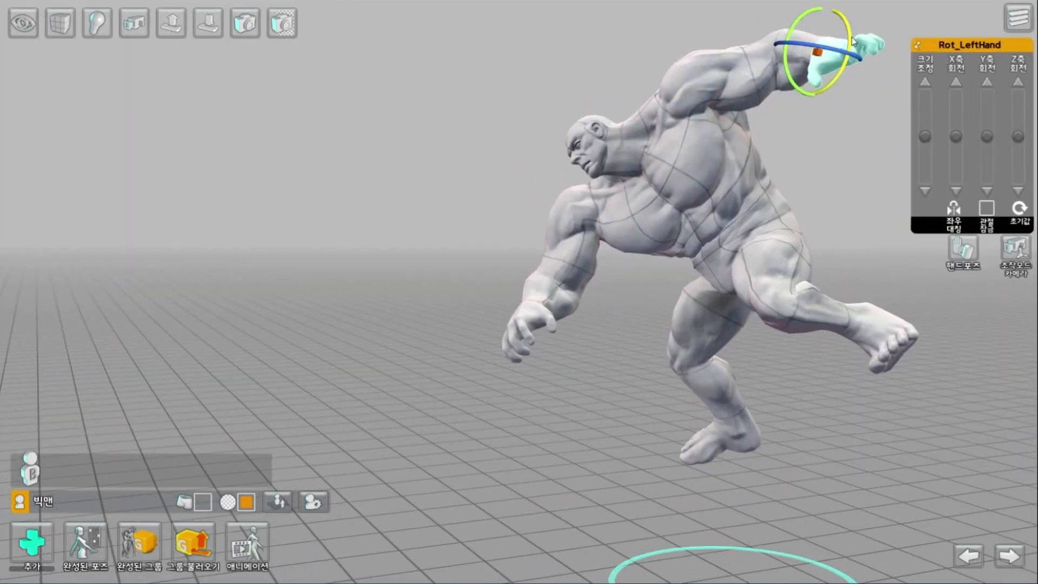
left_click(149, 424)
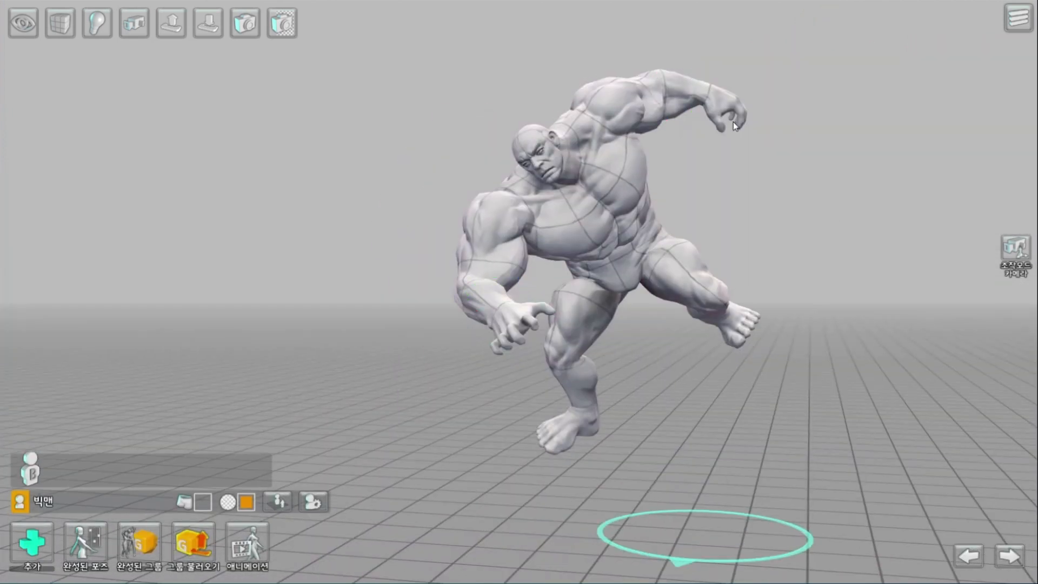
left_click(733, 122)
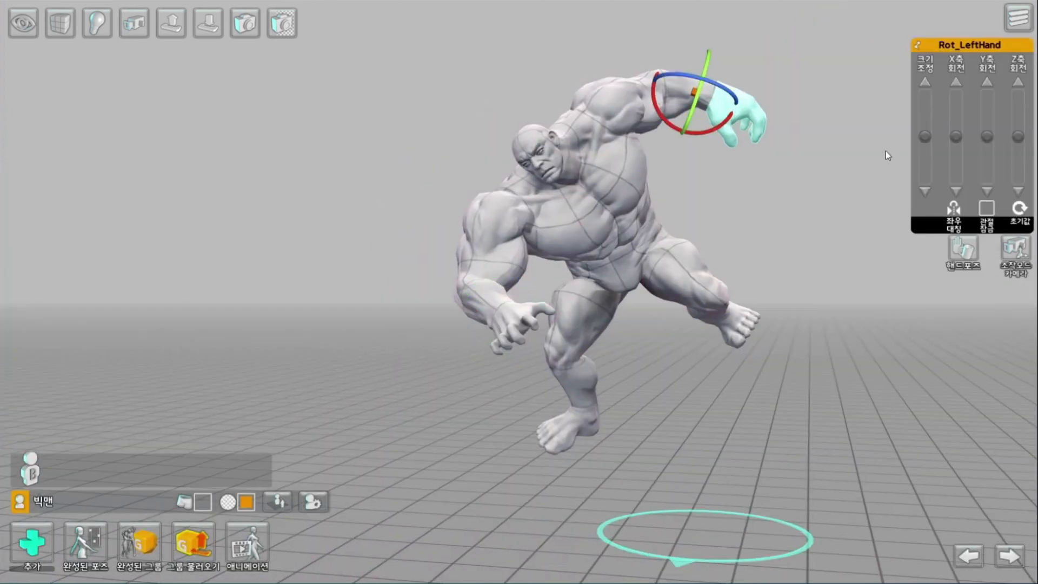
scroll(790, 209, "up", 3)
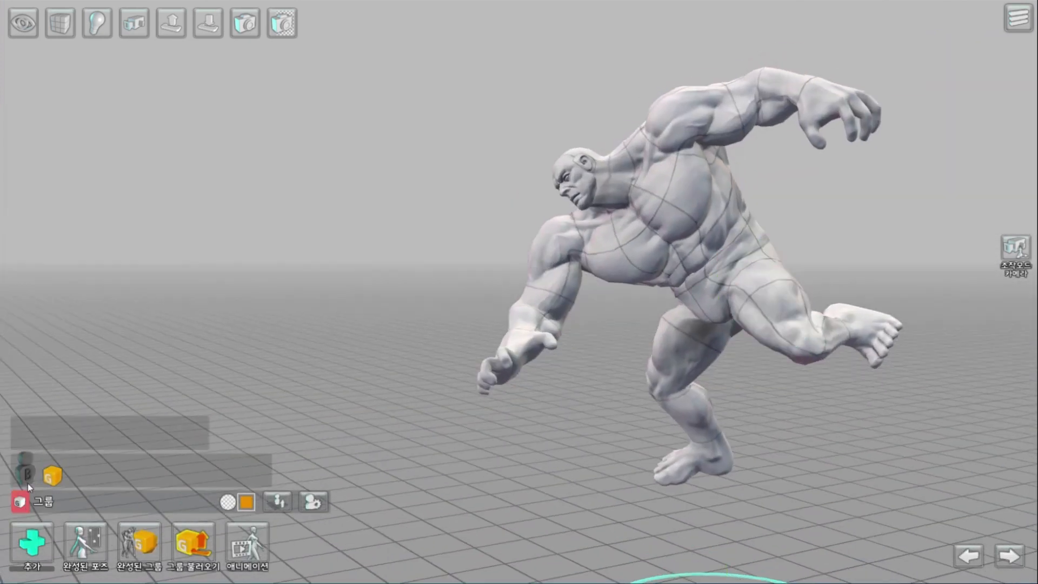
Add a female superhero model and apply a finished pose that shows her falling backward with one arm raised
left_click_drag(735, 437, 724, 443)
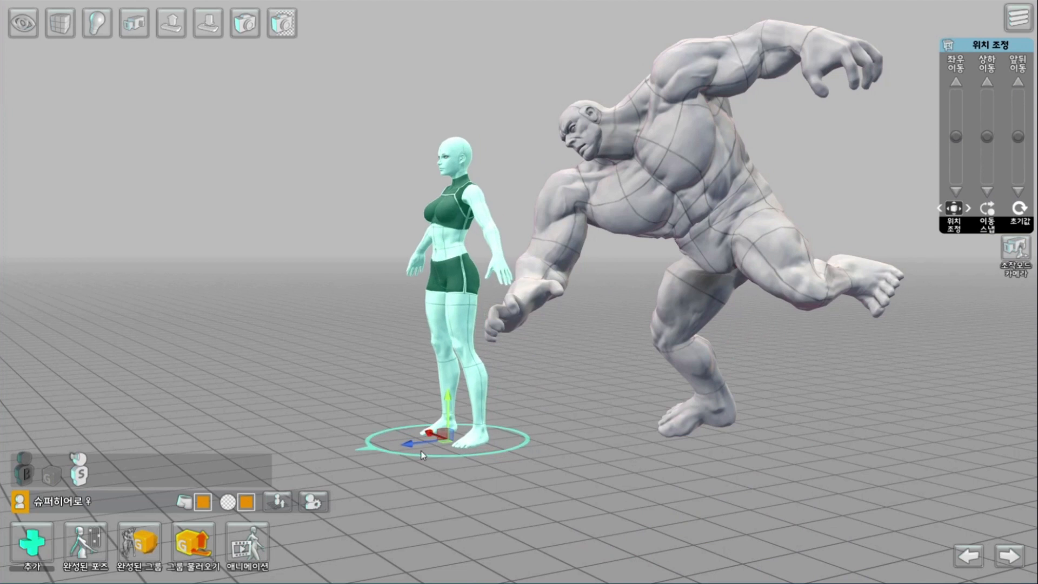
left_click(85, 543)
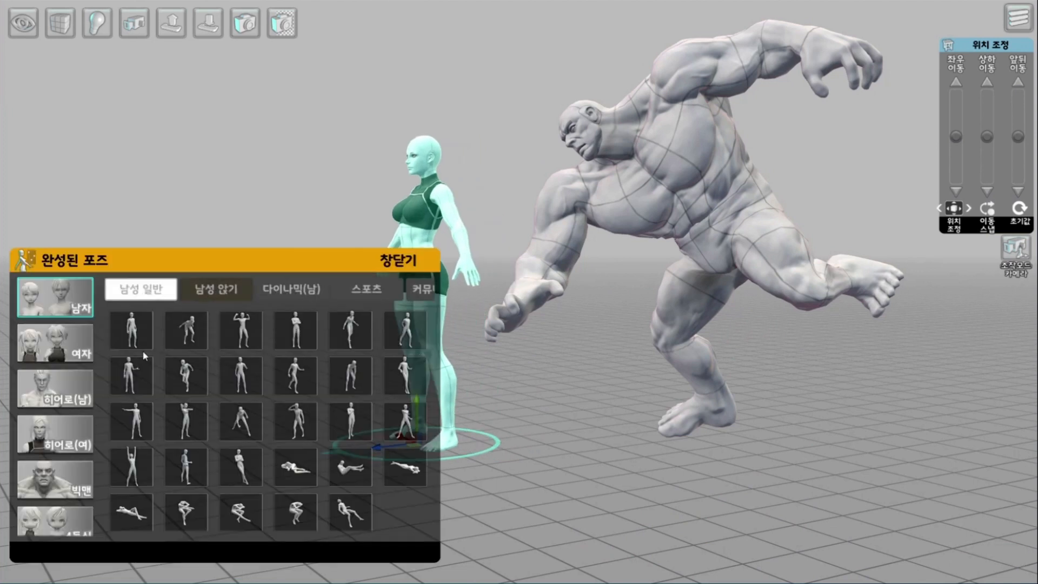
left_click(59, 388)
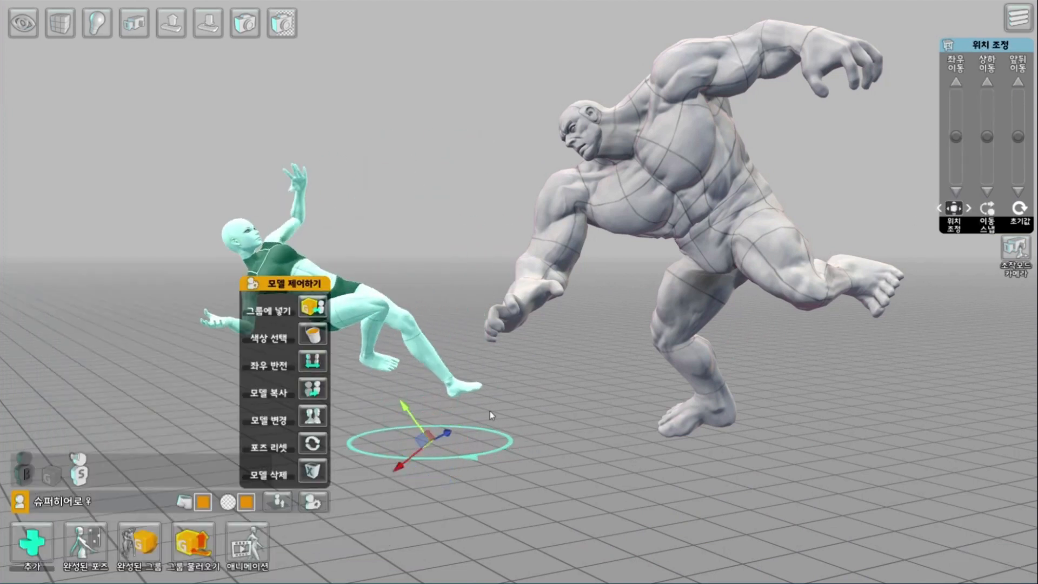
Move the superheroine beneath the big man's torso and adjust her right thigh
left_click(722, 284)
left_click(954, 208)
left_click_drag(736, 436, 740, 426)
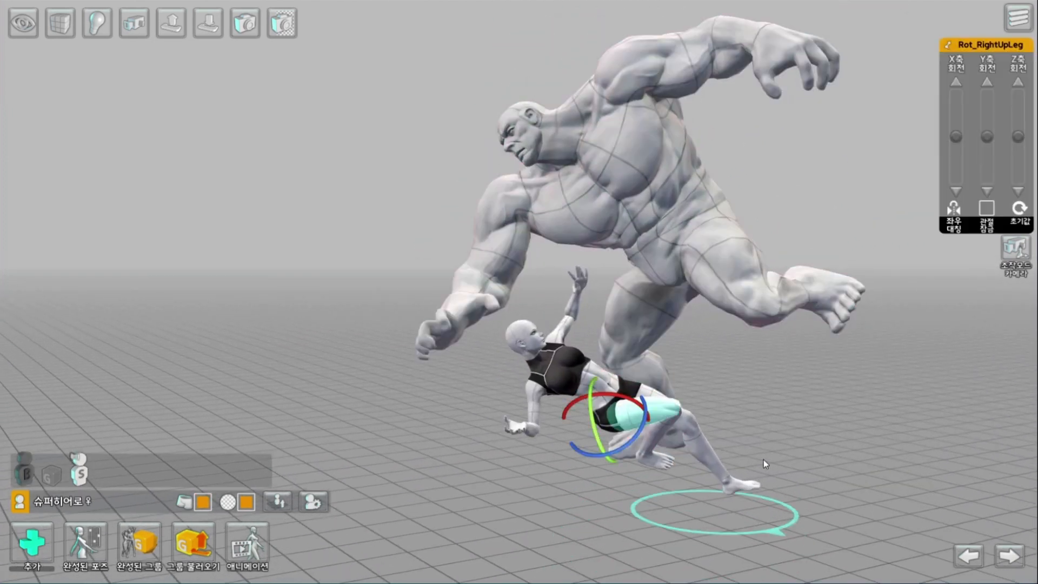
left_click(561, 366)
left_click(608, 399)
left_click(573, 482)
left_click(635, 512)
Raise the superheroine and shift her in front of the big man's legs
left_click_drag(688, 561, 656, 581)
left_click_drag(987, 137, 987, 101)
left_click_drag(600, 479, 612, 493)
middle_click_drag(612, 493, 703, 533)
left_click_drag(601, 436, 669, 437)
left_click(955, 208)
left_click(955, 208)
middle_click_drag(703, 427, 757, 421)
left_click(718, 431)
Rotate the big man's head to face down toward the superheroine
left_click(527, 67)
left_click_drag(533, 68, 519, 60)
middle_click_drag(779, 346, 643, 346)
left_click_drag(627, 79, 636, 59)
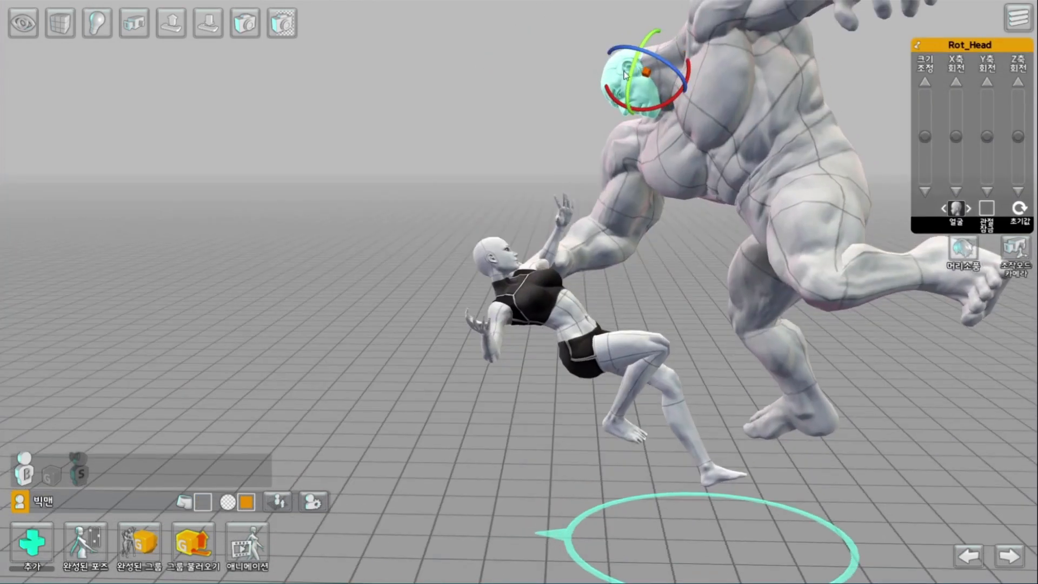
Raise the whole big man figure above the superheroine
left_click(800, 211)
scroll(588, 316, "down", 2)
left_click(606, 495)
left_click(955, 208)
left_click_drag(987, 136, 987, 111)
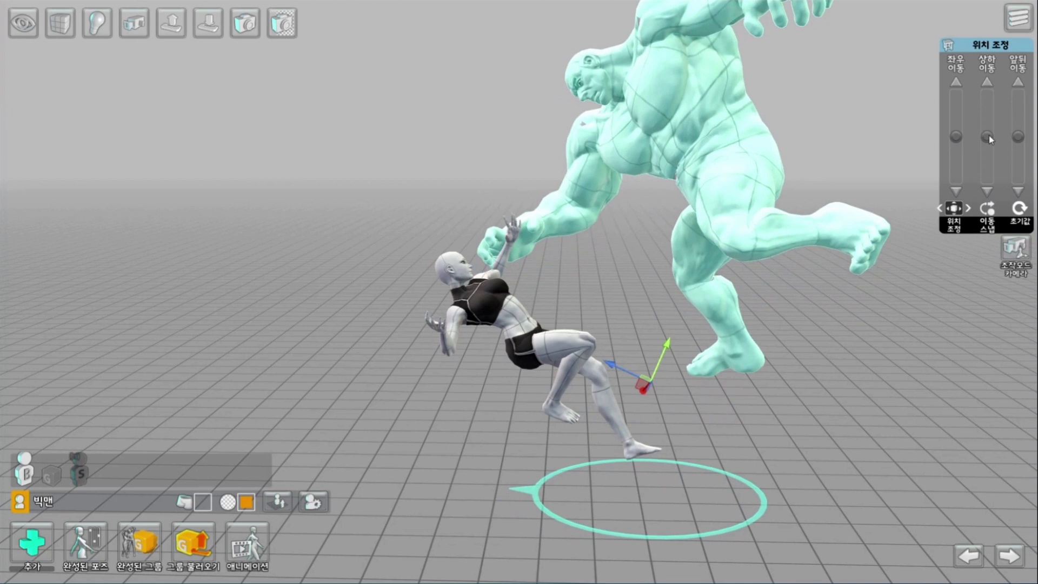
middle_click_drag(703, 373, 657, 432)
Move the superheroine up beside the big man's right arm
left_click(514, 413)
left_click(547, 543)
left_click_drag(584, 533, 674, 484)
middle_click_drag(476, 425, 457, 393)
scroll(457, 394, "up", 1)
left_click_drag(619, 455, 534, 426)
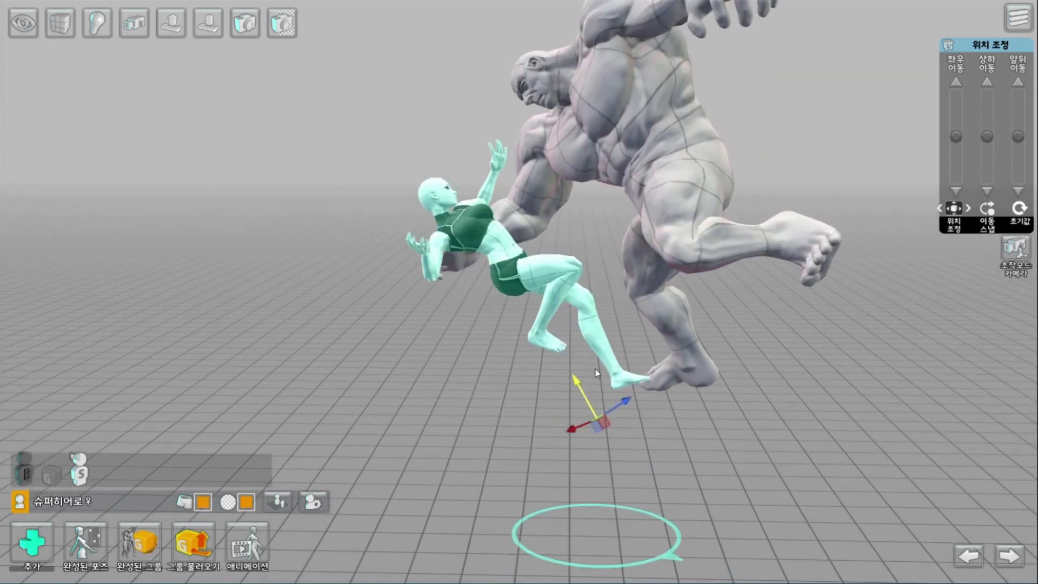
Turn the superheroine's body and head, and readjust her height beside the big man
left_click(957, 211)
left_click(466, 156)
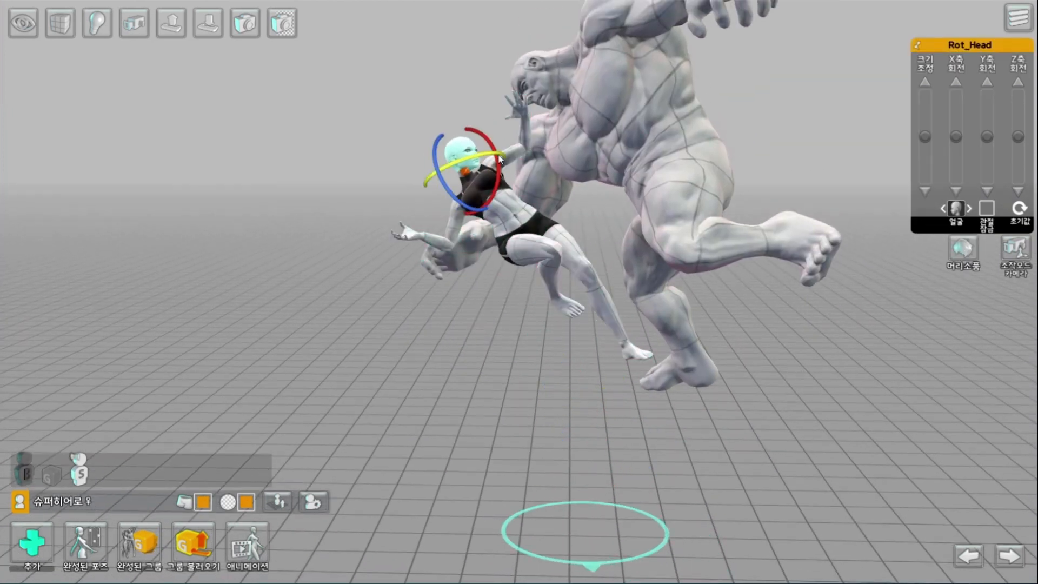
left_click(579, 511)
mouse_move(987, 136)
left_mouse_down()
mouse_move(985, 157)
mouse_move(986, 116)
left_mouse_up()
left_click(956, 208)
left_click_drag(576, 398, 577, 423)
middle_click_drag(549, 260, 540, 349)
left_click(542, 183)
left_click(953, 212)
left_click(963, 250)
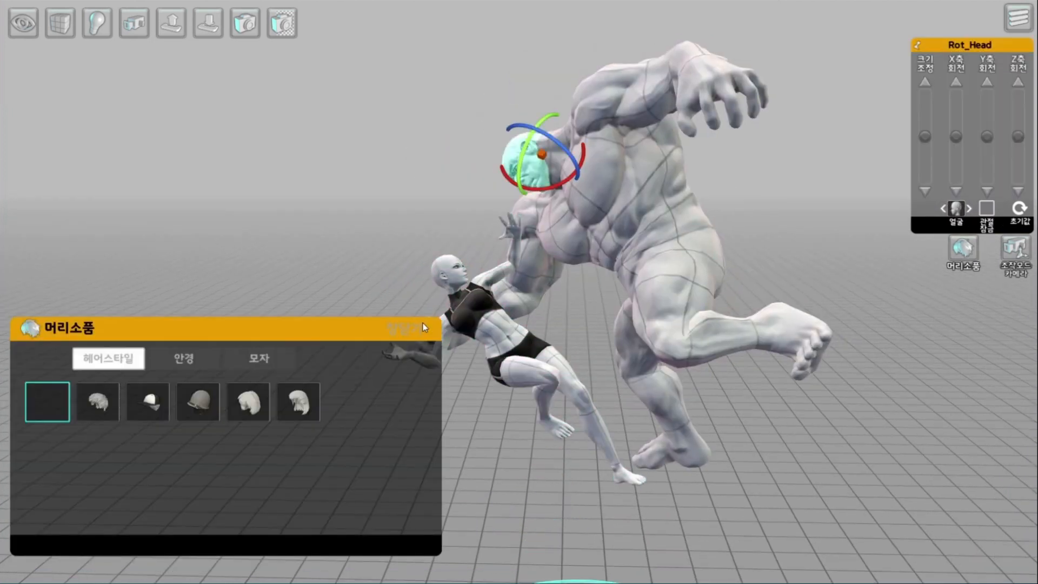
left_click(409, 330)
Re-angle the big man's left forearm and upper arm so the arm extends outward behind him
left_click(853, 280)
left_click(493, 329)
left_click(335, 373)
left_click(577, 581)
left_click_drag(558, 484, 553, 484)
left_click_drag(740, 470, 557, 379)
left_click(660, 351)
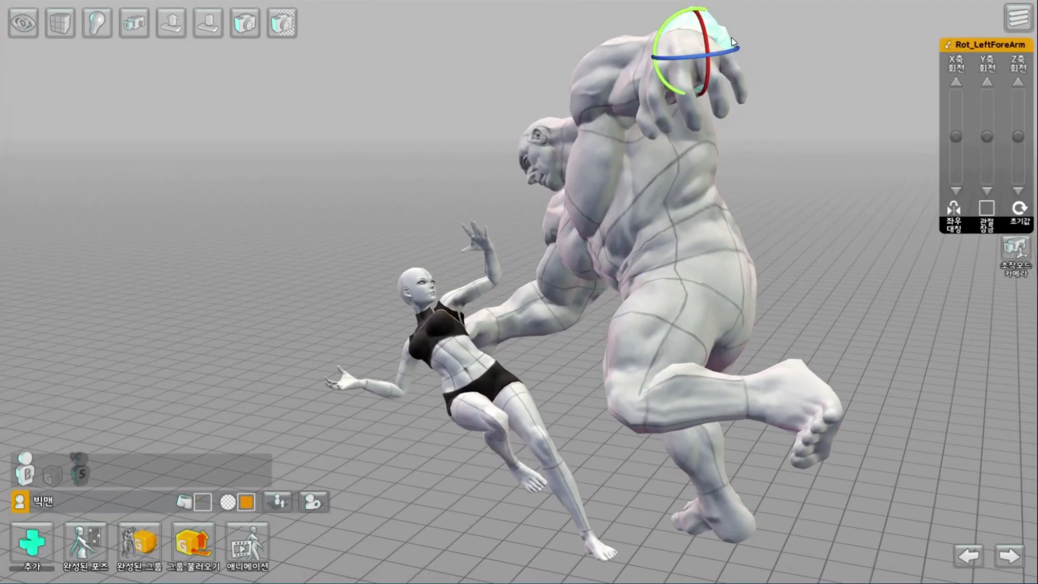
left_click(703, 25)
left_click_drag(703, 69, 727, 60)
left_click(638, 67)
left_click_drag(595, 108, 615, 123)
left_click_drag(617, 81, 626, 71)
Adjust the big man's right arm and apply a clawed hand pose to his right hand behind the superheroine's head
left_click(550, 220)
left_click_drag(568, 200, 609, 203)
left_click(546, 271)
left_click(390, 271)
left_click(963, 251)
left_click(292, 358)
left_click(51, 355)
Rotate the big man's left thigh to swing the leg backward
left_click(504, 487)
left_click(671, 346)
left_click_drag(700, 344, 744, 333)
left_click_drag(611, 460, 615, 401)
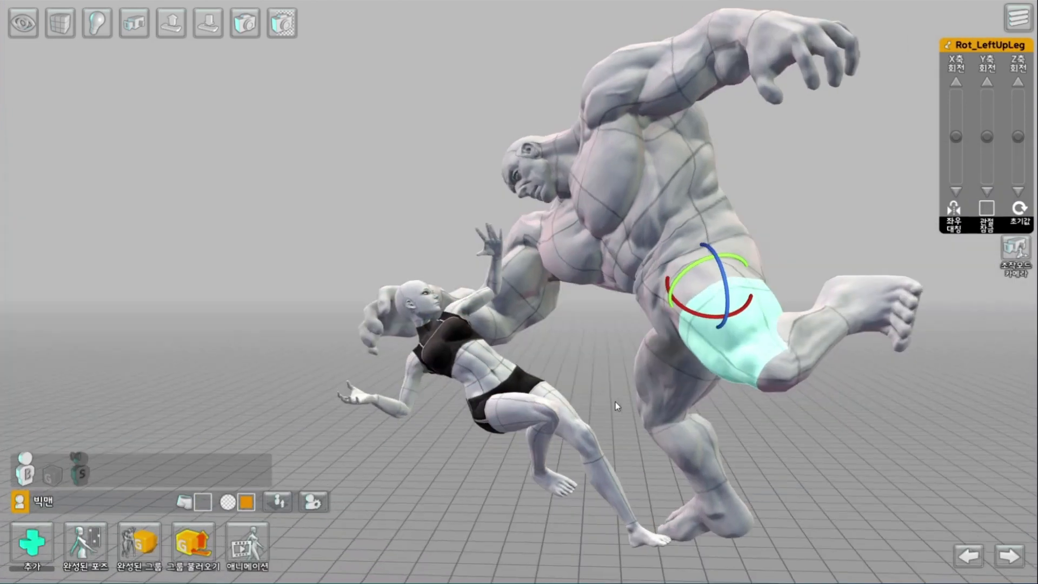
Adjust the big man's left lower leg and rotate his left foot
left_click(795, 359)
left_click_drag(749, 412, 770, 407)
left_click(903, 383)
left_click(964, 249)
left_click(294, 409)
left_click_drag(778, 292, 778, 236)
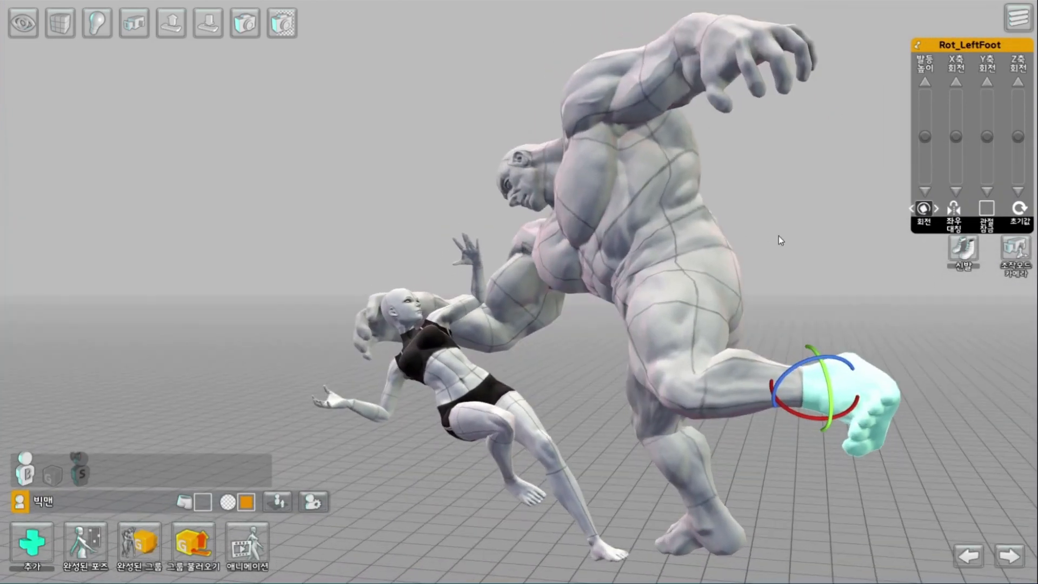
Readjust the placement of the superheroine and the big man relative to each other
left_click(516, 403)
left_click(563, 351)
left_click(457, 395)
left_click(611, 404)
left_click(956, 208)
left_click_drag(987, 137, 987, 161)
left_click(969, 209)
mouse_move(540, 543)
left_mouse_down()
mouse_move(532, 549)
mouse_move(543, 541)
left_mouse_up()
left_click_drag(843, 249, 816, 265)
left_click(703, 222)
left_click(795, 282)
left_click(956, 210)
Adjust the big man's legs and point his right foot downward
left_click_drag(498, 520, 453, 406)
left_click(600, 345)
left_click_drag(606, 370, 587, 418)
left_click(730, 262)
left_click(652, 259)
left_click(743, 273)
left_click_drag(924, 147, 925, 162)
left_click(739, 417)
left_click_drag(738, 417, 642, 157)
Raise the big man's right arm behind the superheroine and rotate his head
left_click(490, 127)
left_click(413, 265)
left_click_drag(451, 296, 433, 271)
left_click(425, 173)
left_click_drag(474, 185, 484, 200)
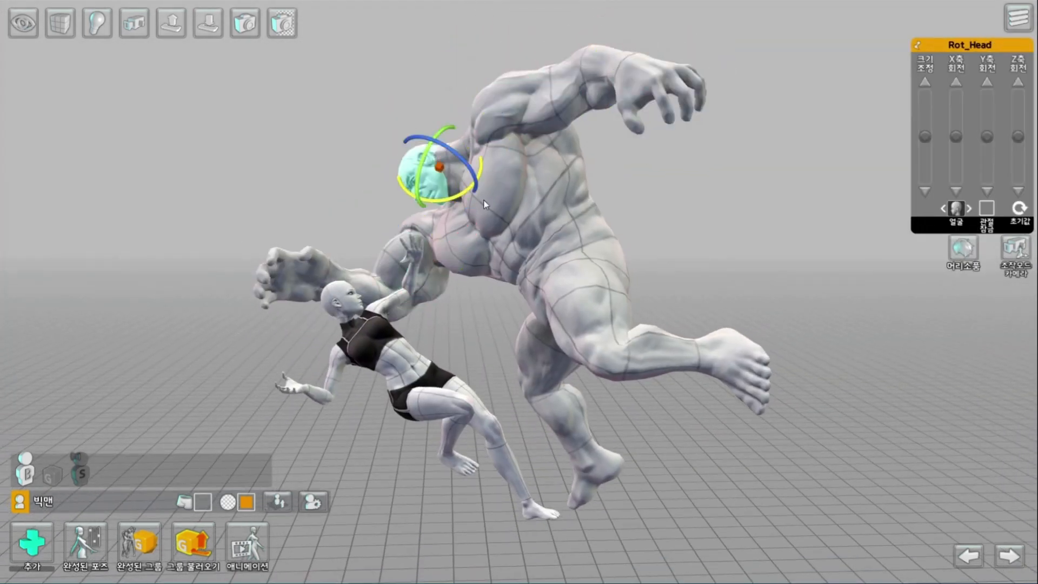
Turn the big man's left palm forward and raise his left forearm and upper arm
left_click(638, 70)
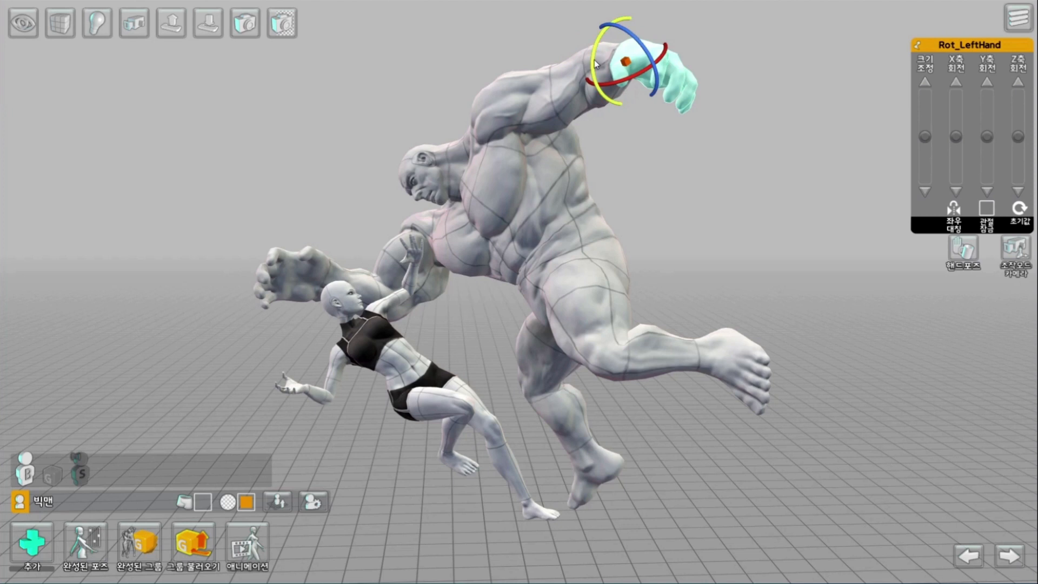
left_click_drag(625, 37, 669, 97)
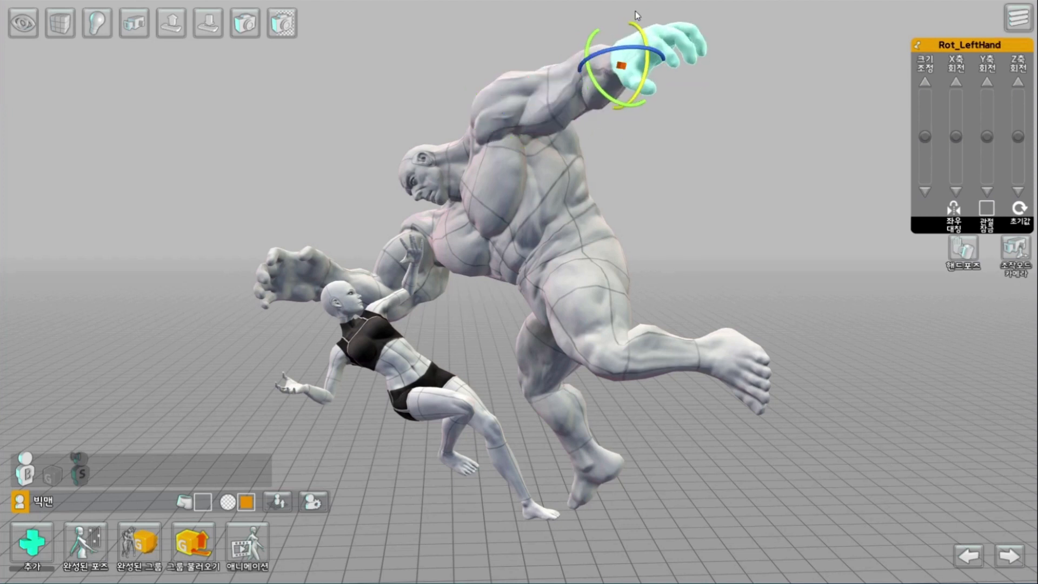
left_click(594, 73)
mouse_move(567, 50)
left_mouse_down()
mouse_move(543, 27)
mouse_move(554, 37)
left_mouse_up()
left_click(547, 98)
left_click_drag(551, 94, 560, 108)
Adjust the big man's body and right arm so his open hand rises behind the superheroine's head
left_click(590, 286)
left_click(599, 246)
left_click_drag(592, 263, 599, 289)
left_click(746, 285)
right_click_drag(778, 298, 647, 262)
left_click(500, 238)
left_click(460, 250)
left_click(433, 271)
mouse_move(451, 265)
left_mouse_down()
mouse_move(458, 281)
mouse_move(469, 270)
left_mouse_up()
Rotate the superheroine's left foot
right_click_drag(628, 227, 532, 308)
left_click(583, 560)
left_click_drag(926, 139, 928, 144)
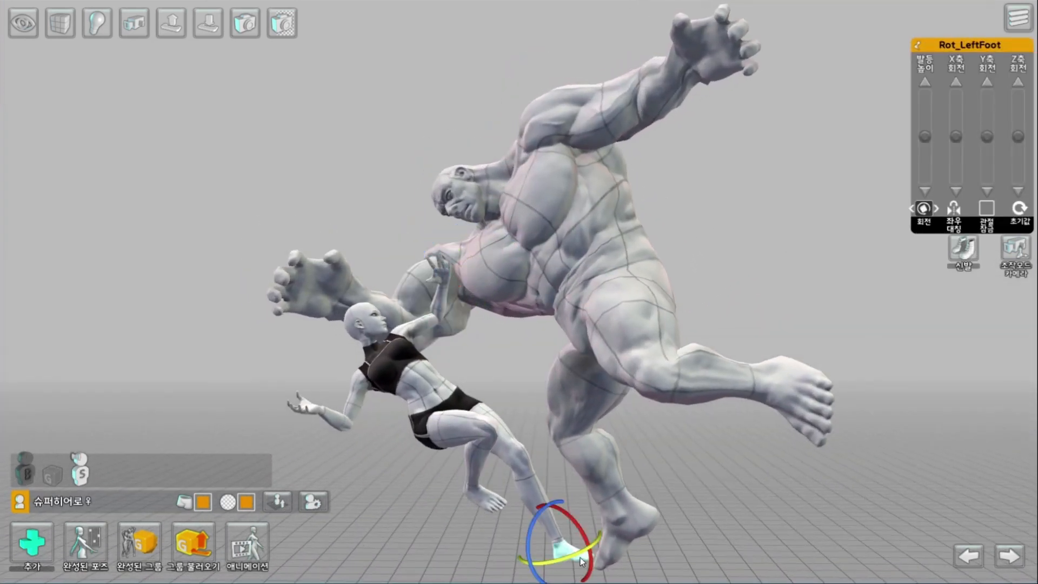
left_click(698, 476)
Turn off the superheroine's clothing, toggle her visibility, and select the big man to remove his shorts
left_click(413, 365)
middle_click_drag(633, 390, 707, 397)
left_click(203, 502)
left_click(231, 502)
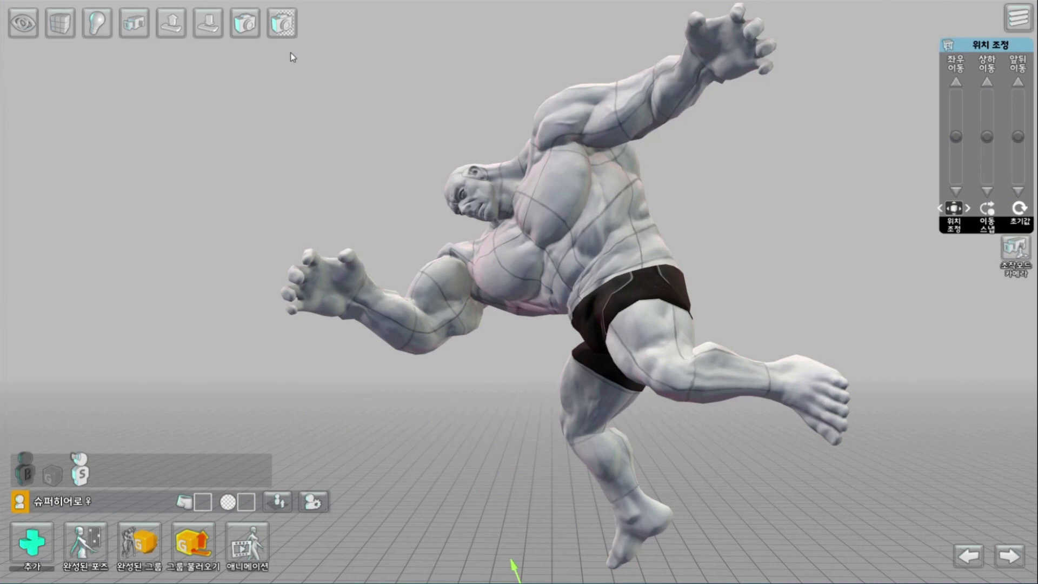
left_click(126, 498)
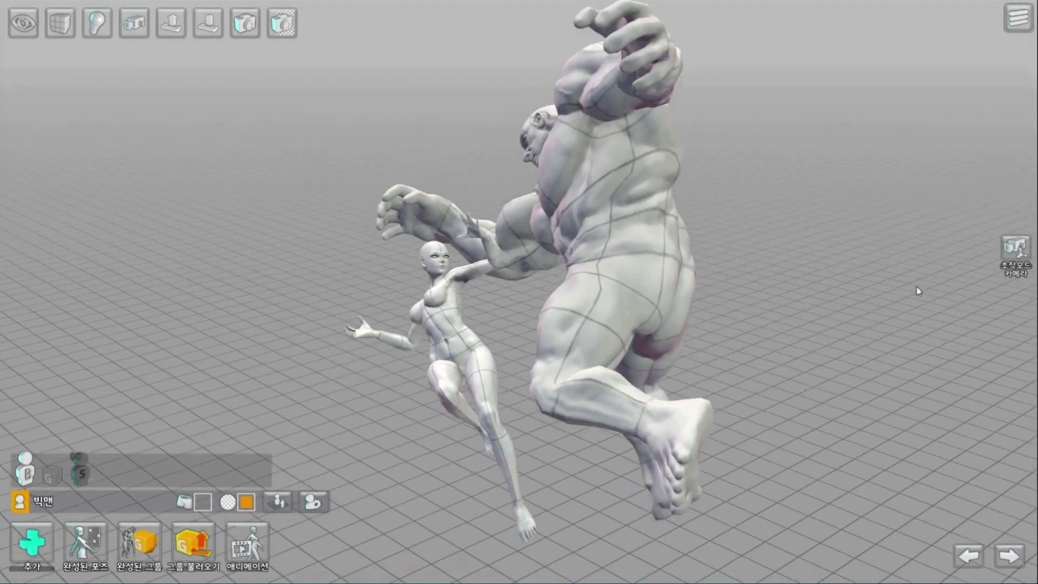
Frame both figures in a low-angle close-up and adjust the camera settings
left_click(622, 379)
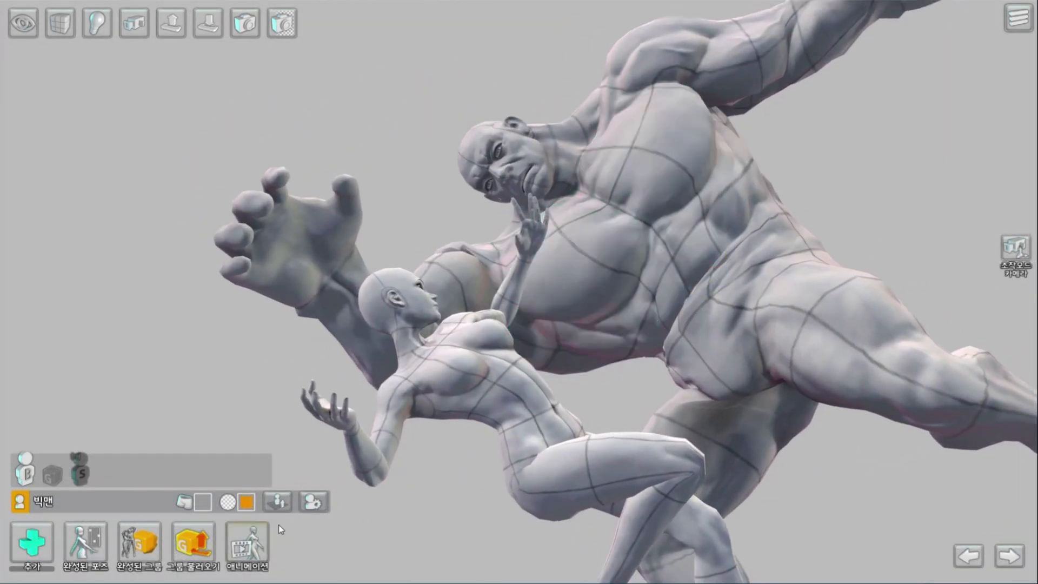
left_click(1015, 249)
left_click(1015, 249)
left_click(134, 23)
mouse_move(169, 464)
left_mouse_down()
mouse_move(197, 464)
mouse_move(158, 463)
left_mouse_up()
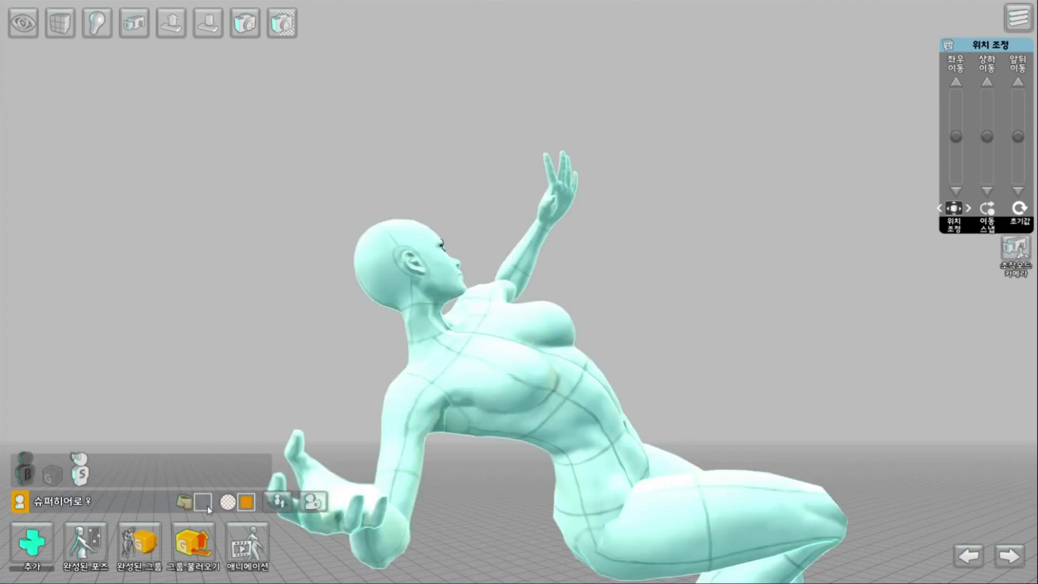
Capture the superheroine alone as an image with a transparent background
left_click(204, 502)
left_click(284, 23)
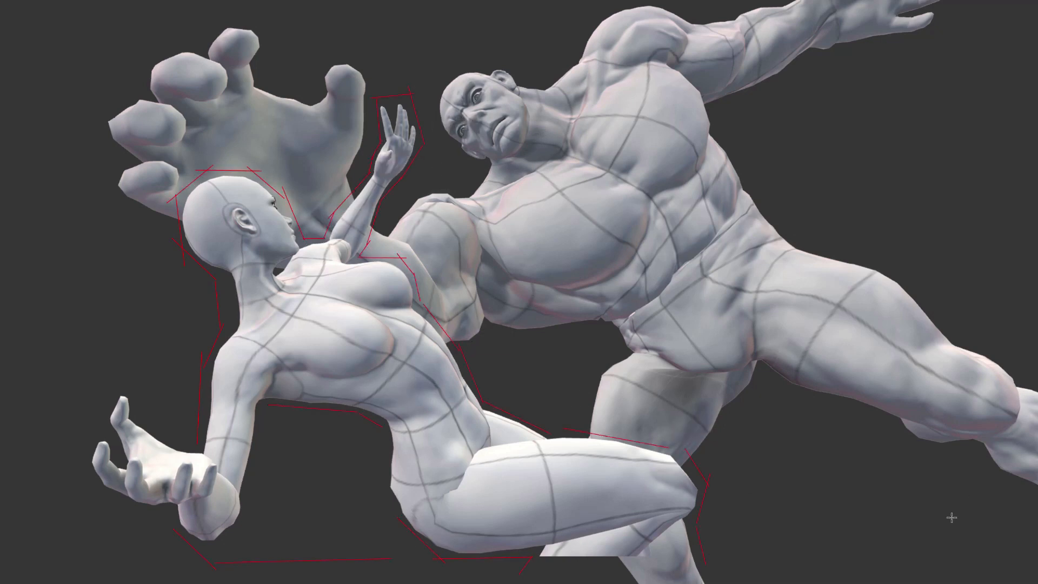
Block in the superheroine's silhouette over the pose render with straight guide lines
left_click(909, 149)
left_click(1010, 98)
left_click_drag(81, 39, 91, 221)
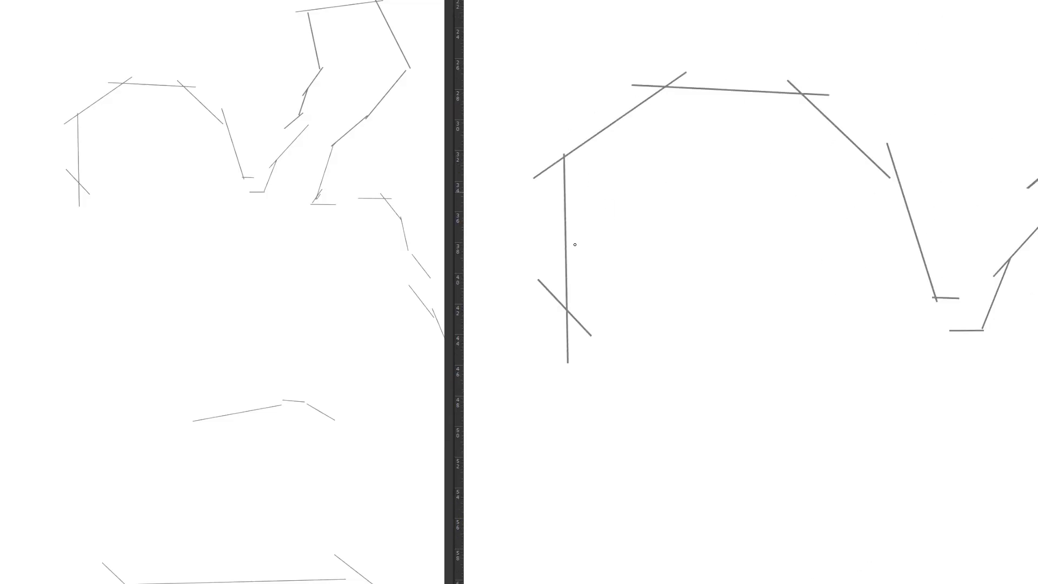
Ink the loose front hair strands falling from the superheroine's forehead inside the head guide lines
right_click(898, 386)
left_click(865, 36)
scroll(834, 110, "up", 3, "alt")
left_click_drag(823, 153, 853, 304)
left_click_drag(685, 33, 762, 162)
left_click_drag(788, 70, 860, 220)
left_click_drag(810, 157, 724, 401)
left_click_drag(762, 11, 707, 357)
left_click_drag(707, 232, 711, 579)
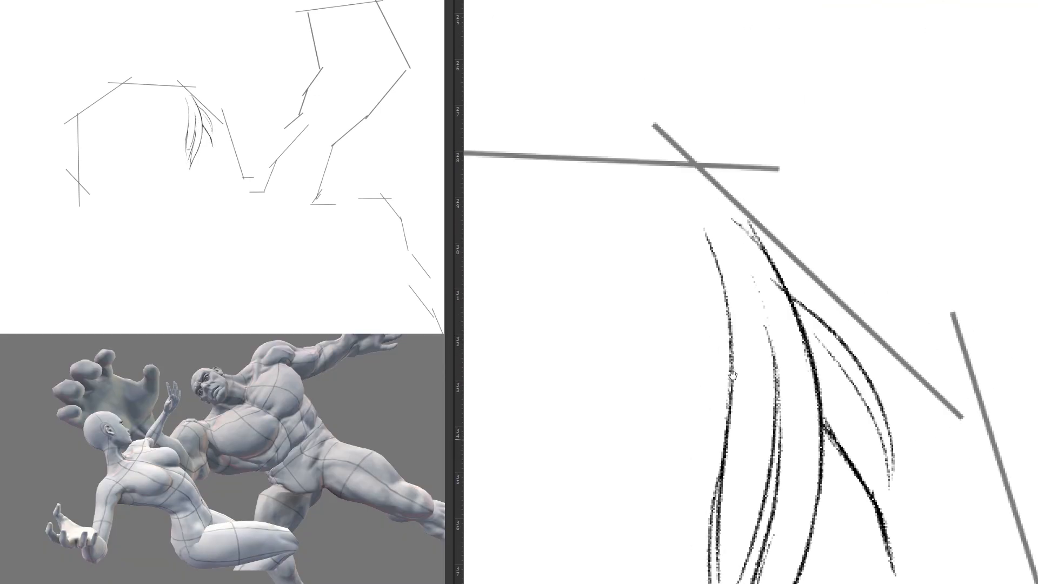
Draw the superheroine's face in profile with its eye, nose, lips and chin beside the front hair strands
left_click_drag(561, 300, 493, 443)
left_click_drag(966, 92, 929, 334)
left_click_drag(927, 330, 825, 382)
scroll(792, 325, "down", 3, "alt")
left_click_drag(800, 263, 762, 319)
left_click_drag(747, 332, 738, 359)
scroll(792, 398, "up", 3, "alt")
left_click_drag(642, 5, 765, 294)
left_click_drag(707, 313, 777, 440)
left_click_drag(860, 146, 730, 285)
Draw the small braid with its tied tassel end hanging beside the superheroine's cheek
scroll(800, 216, "up", 3, "alt")
left_click_drag(770, 93, 820, 157)
left_click_drag(718, 269, 736, 335)
left_click_drag(818, 295, 760, 327)
left_click_drag(767, 189, 850, 248)
left_click_drag(672, 185, 478, 413)
Outline the back of the superheroine's head and her long hair sweeping away behind her
scroll(752, 292, "down", 3, "alt")
left_click_drag(939, 3, 764, 319)
left_click_drag(632, 1, 574, 307)
left_click_drag(556, 88, 524, 289)
left_click_drag(571, 51, 627, 310)
left_click_drag(588, 46, 599, 287)
Sketch the contours of the superheroine's shoulder, chest and side along the body guide lines
scroll(690, 209, "up", 3, "alt")
left_click_drag(630, 195, 706, 169)
scroll(690, 208, "down", 3, "alt")
left_click_drag(486, 234, 655, 183)
scroll(763, 310, "down", 3, "alt")
left_click_drag(843, 242, 765, 308)
left_click_drag(940, 266, 1034, 256)
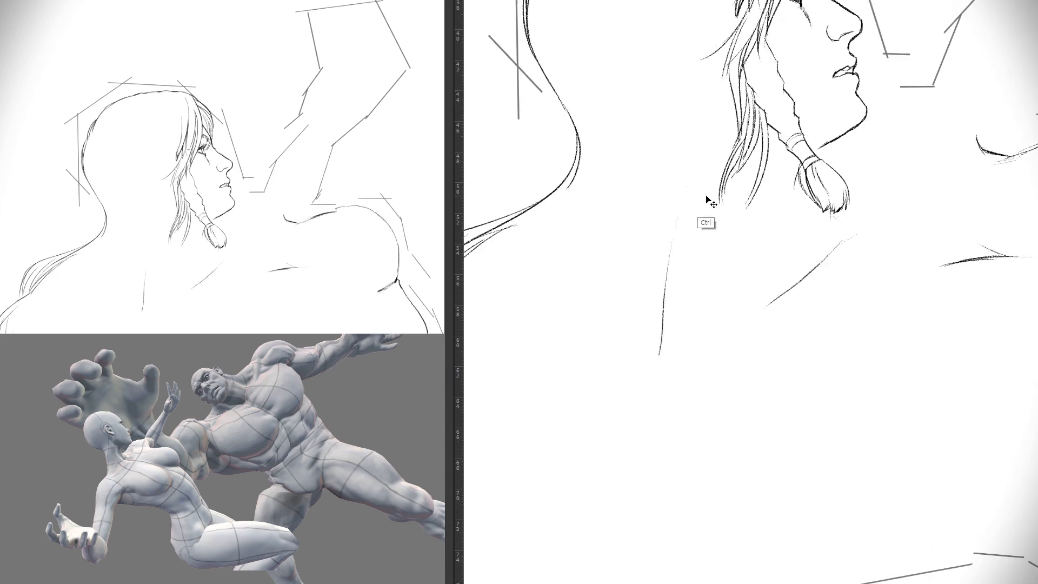
Draw the superheroine's raised forearm and open hand inside their guide lines and extend her chest contours
left_click_drag(501, 259, 707, 262)
left_click_drag(938, 1, 794, 318)
left_click_drag(871, 1, 672, 289)
left_click_drag(591, 167, 625, 435)
left_click_drag(593, 162, 686, 233)
Fill the long hair with flowing strands and draw the shaggy fur trim across the torso and upper arm
left_click_drag(799, 445, 688, 580)
left_click_drag(550, 449, 465, 100)
left_click_drag(481, 1, 611, 204)
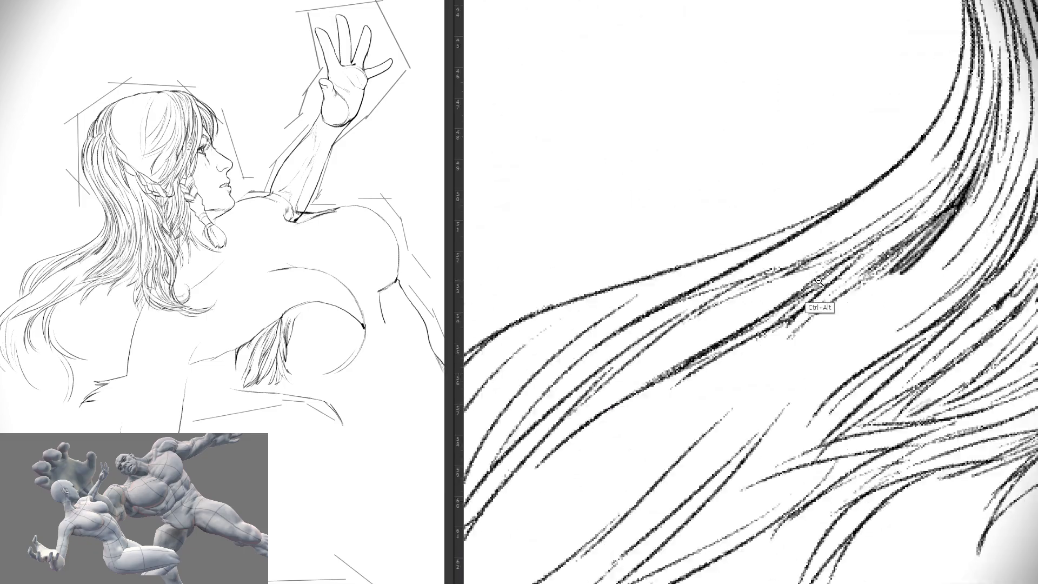
left_click_drag(652, 385, 988, 318)
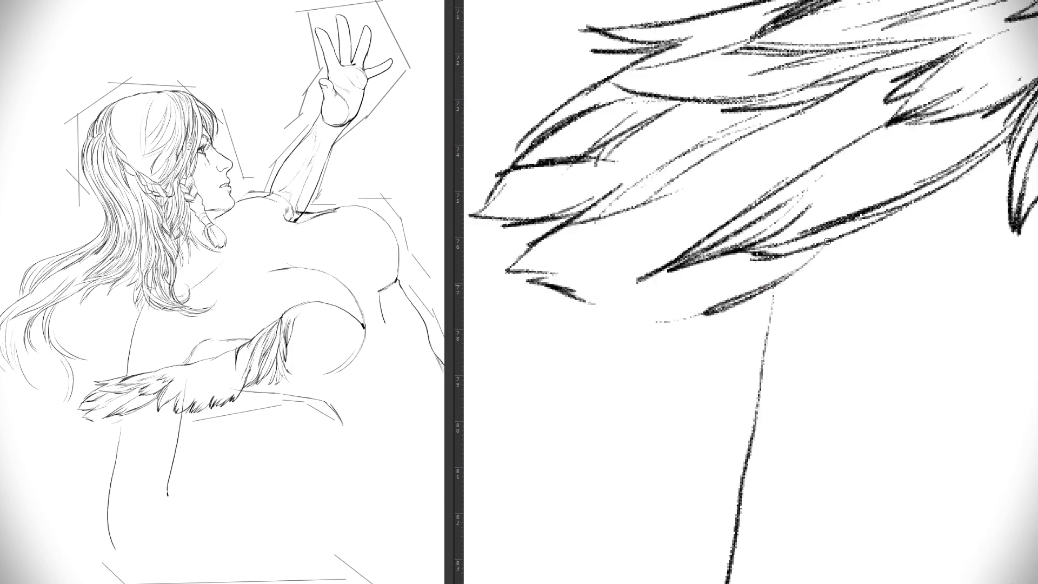